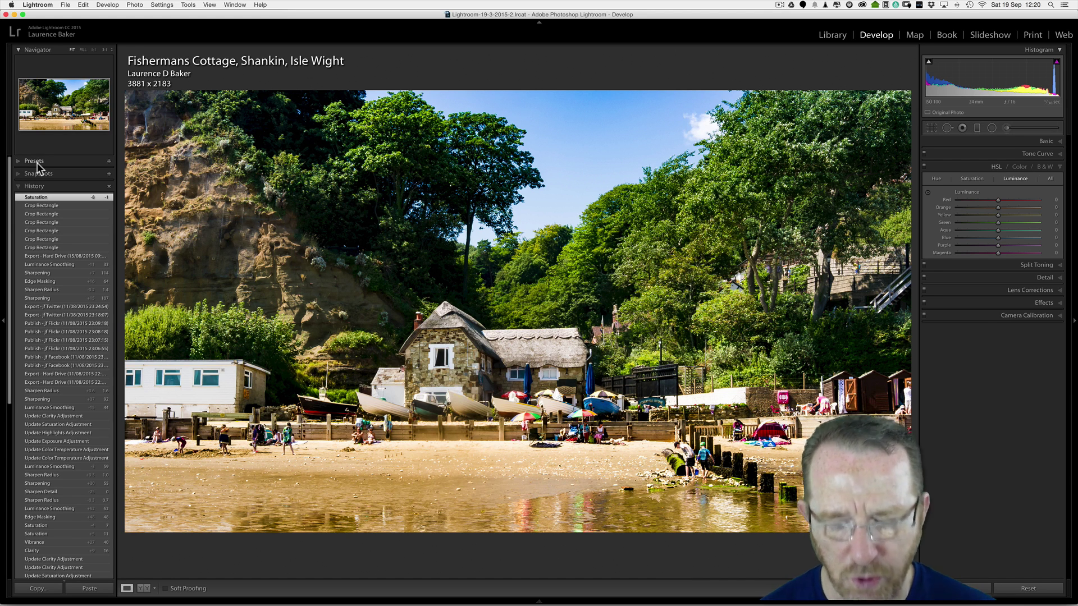
Step: Switch to ColorSync Utility and open its Profiles window
key(super+Tab)
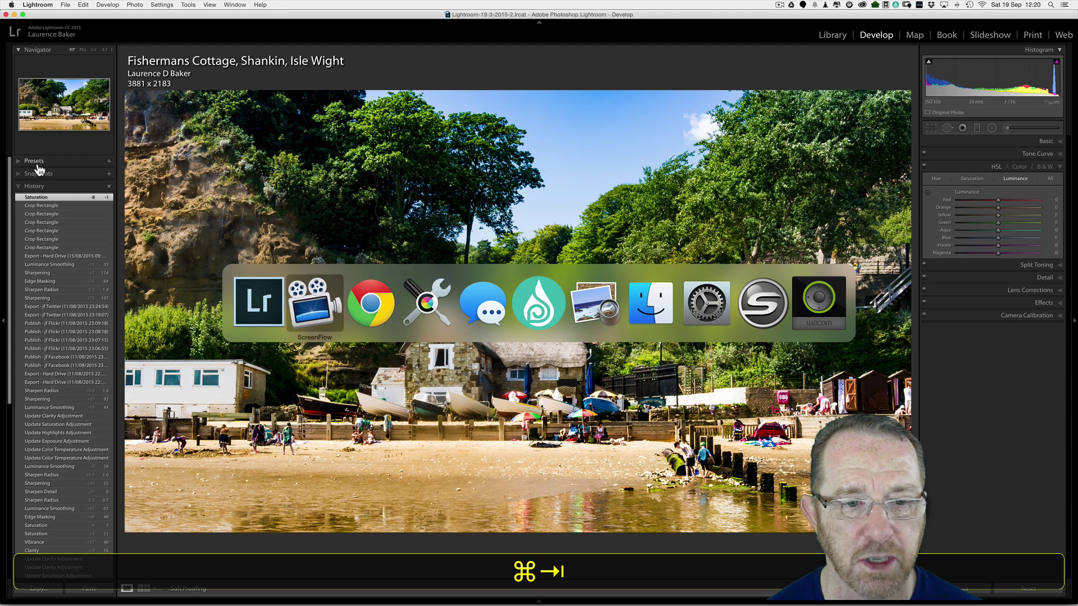
key(super+Tab)
key(super+Tab)
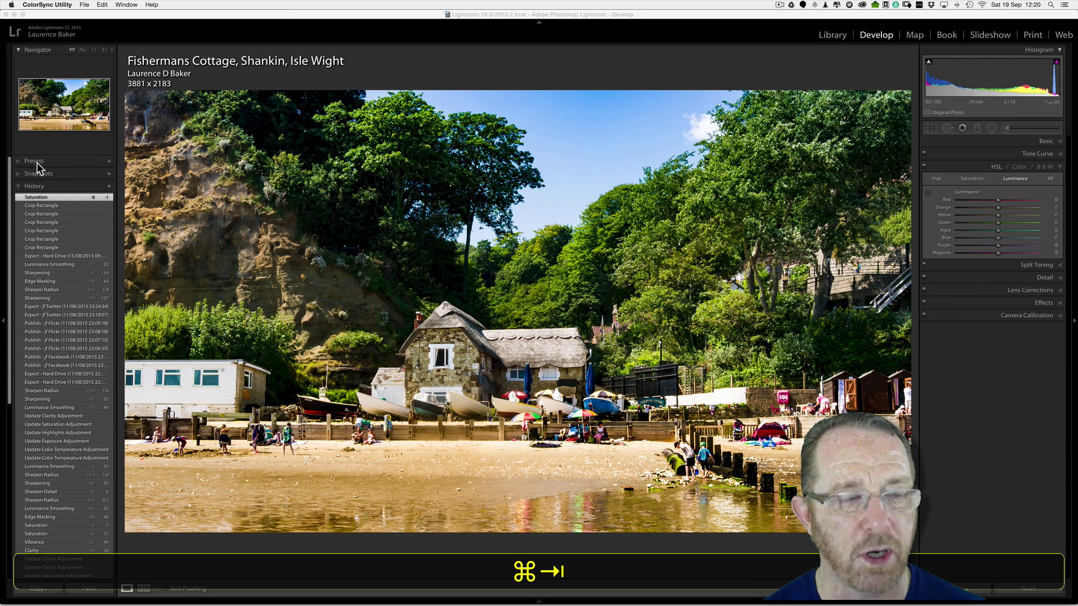
click(85, 5)
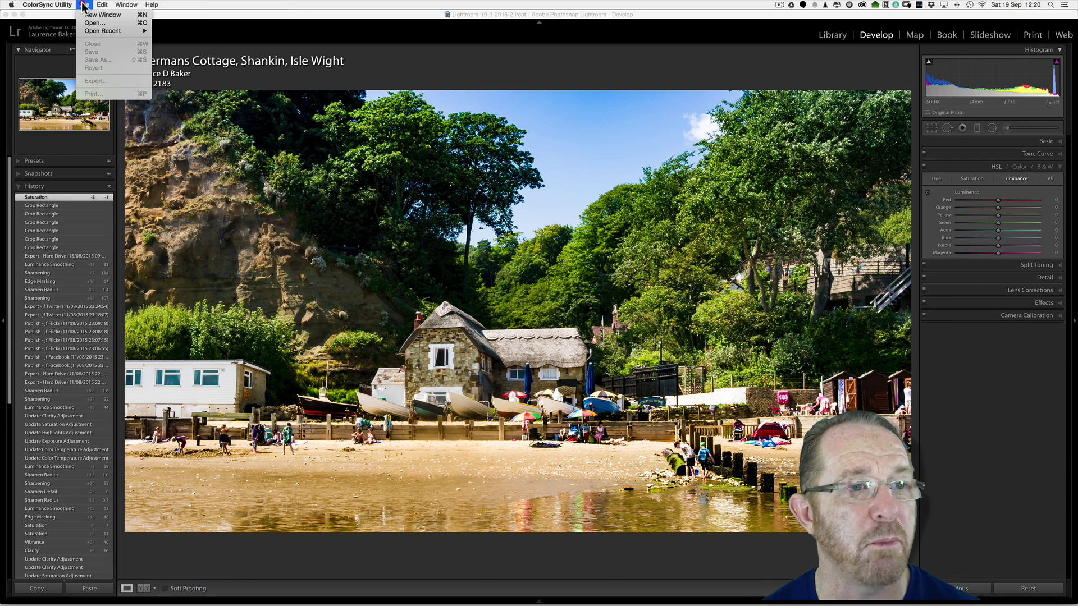
click(103, 15)
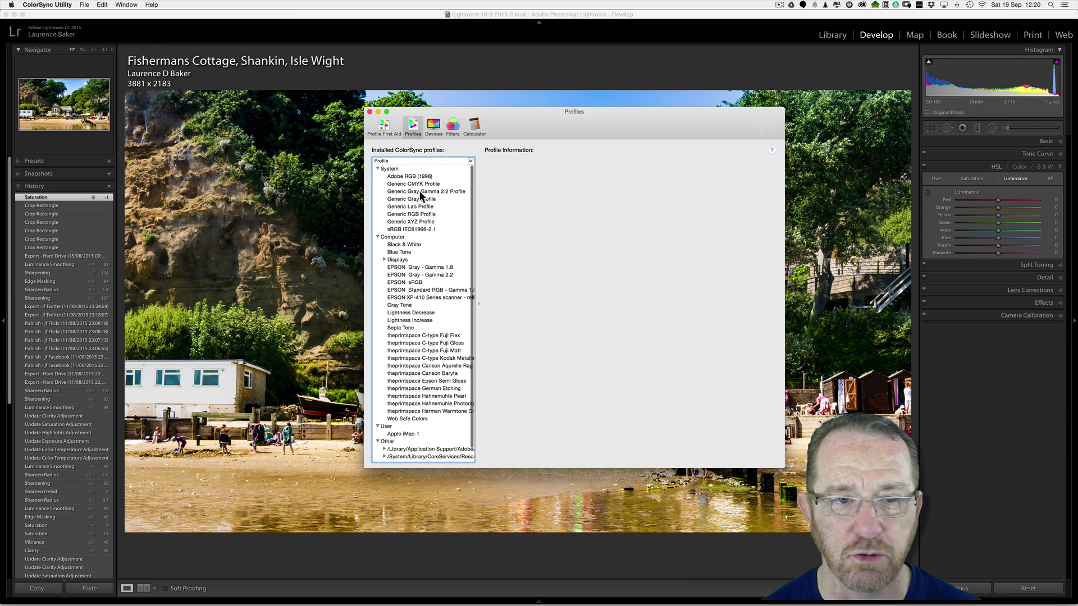
Step: Show the Adobe RGB (1998) Lab gamut plot and hold it for comparison
click(409, 176)
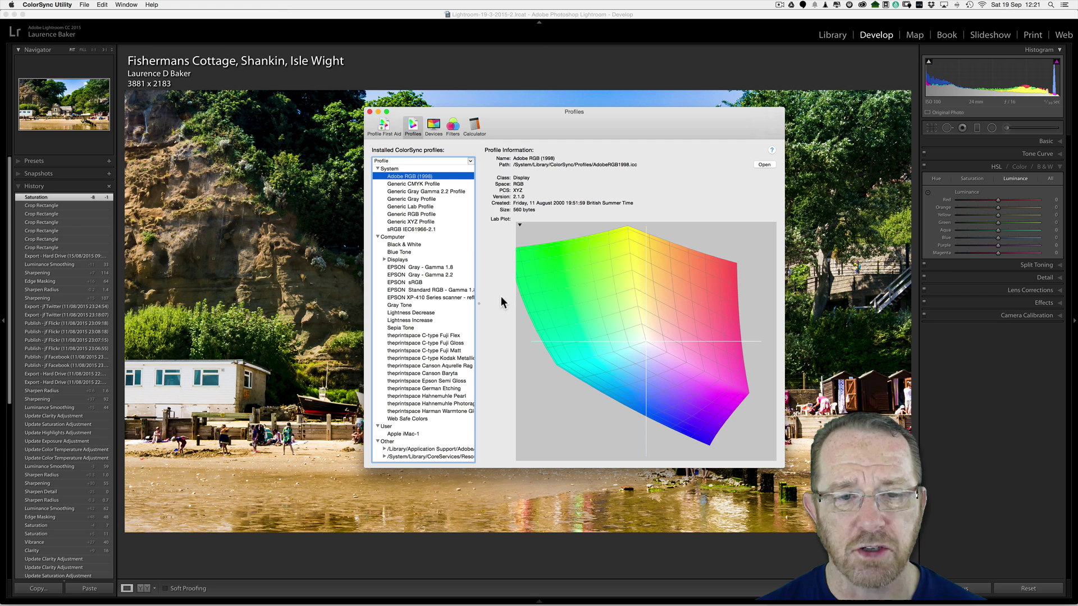
click(519, 223)
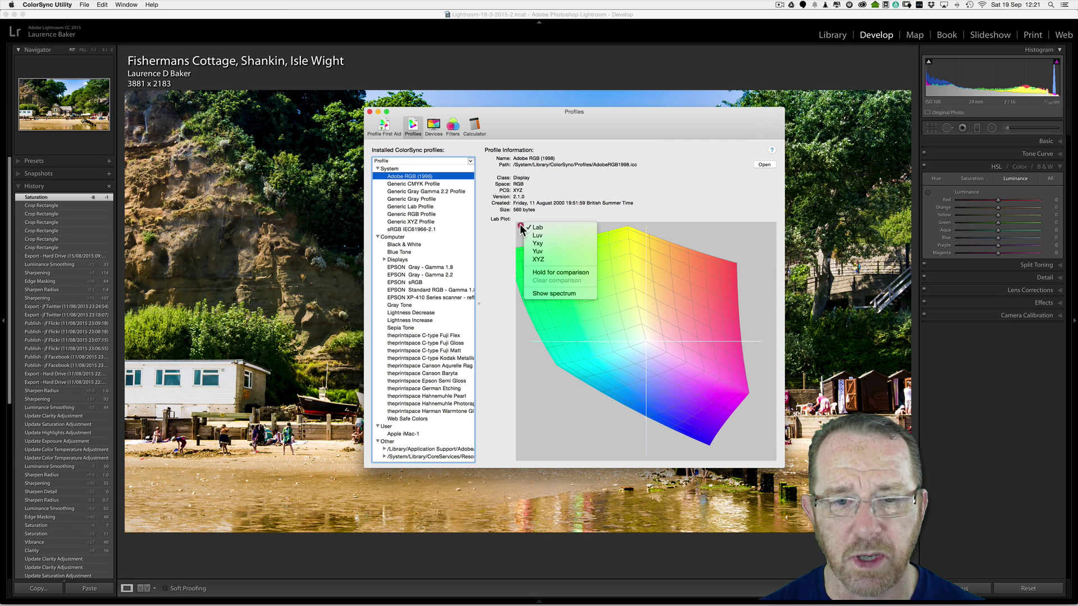
click(541, 272)
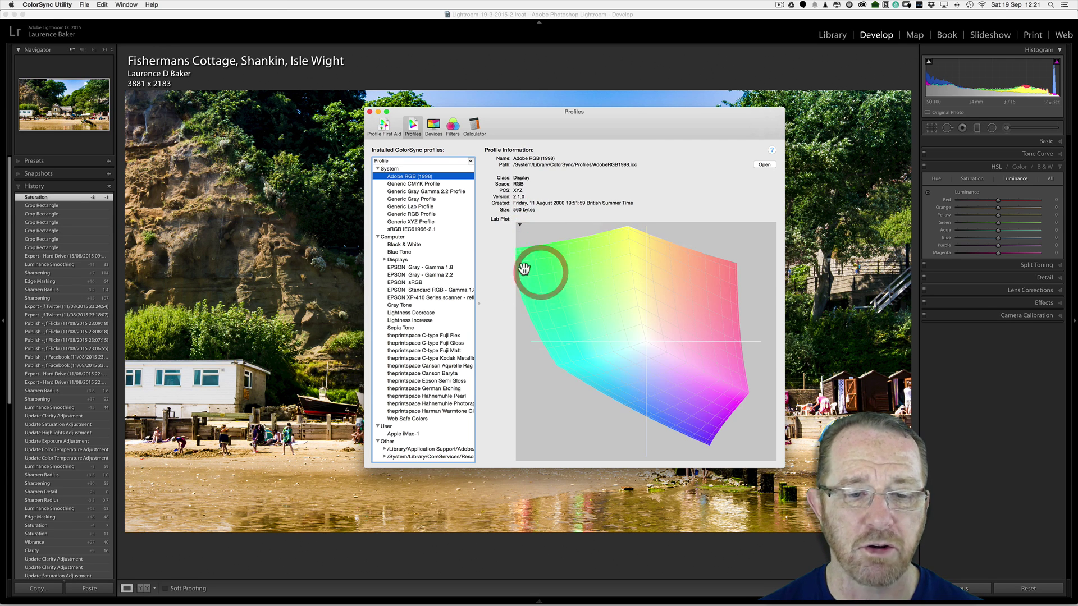
Step: Overlay the theprintspace C-type Fuji Gloss Lab plot on the held Adobe RGB (1998) outline
click(439, 344)
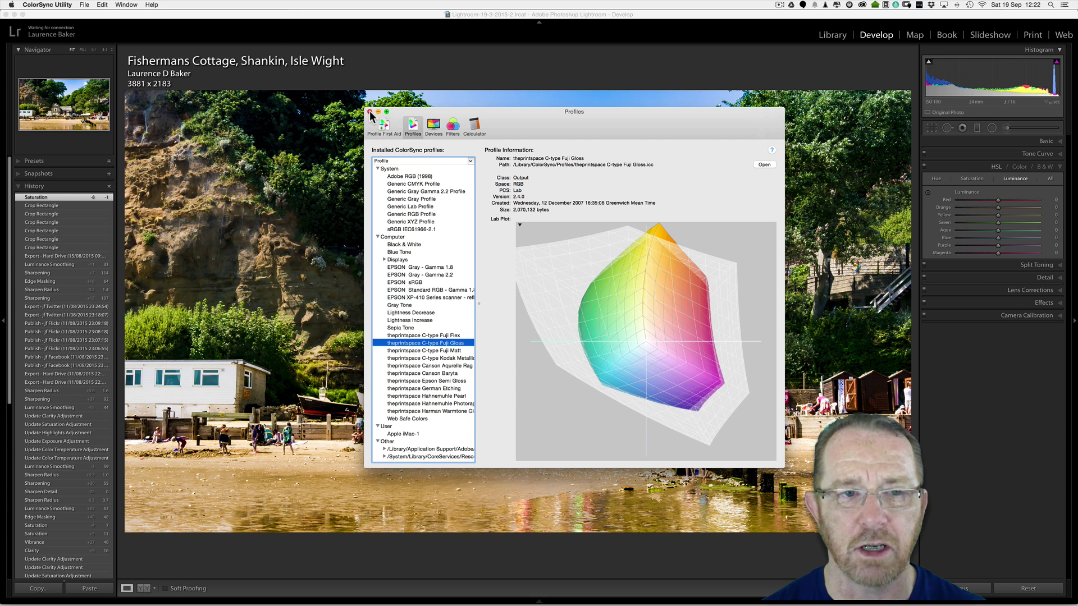
Step: Close ColorSync's Profiles window and turn on Show Proof in Lightroom, toggling it with S
click(370, 112)
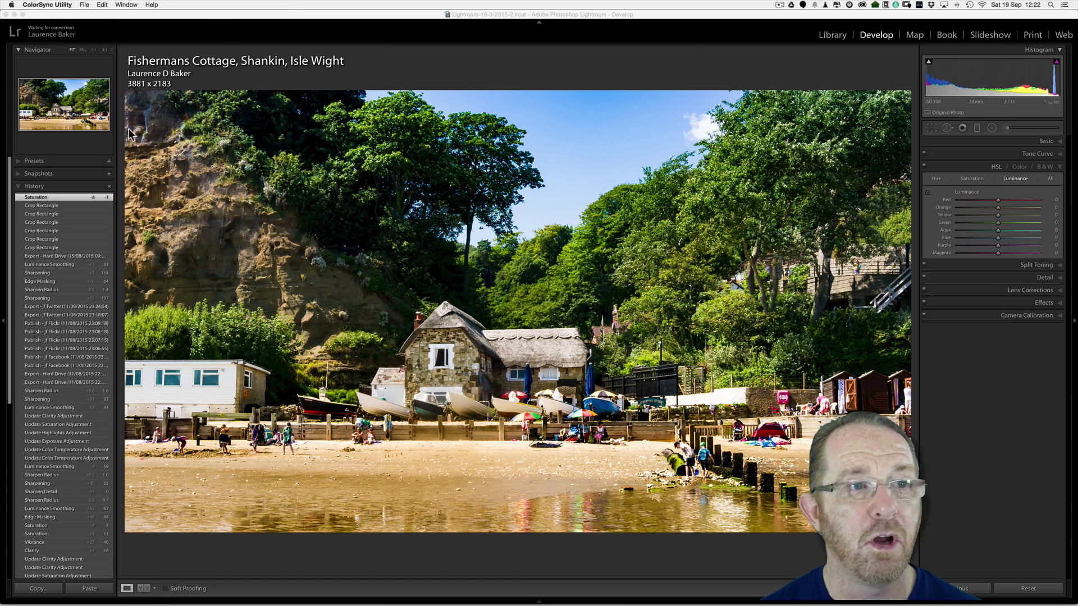
click(207, 25)
click(210, 5)
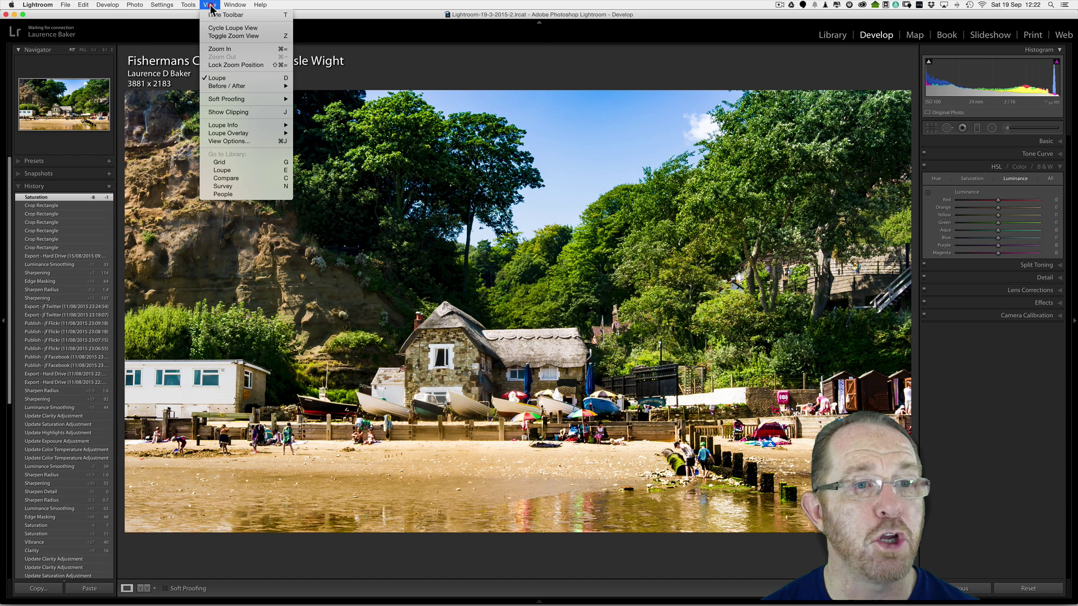
click(223, 99)
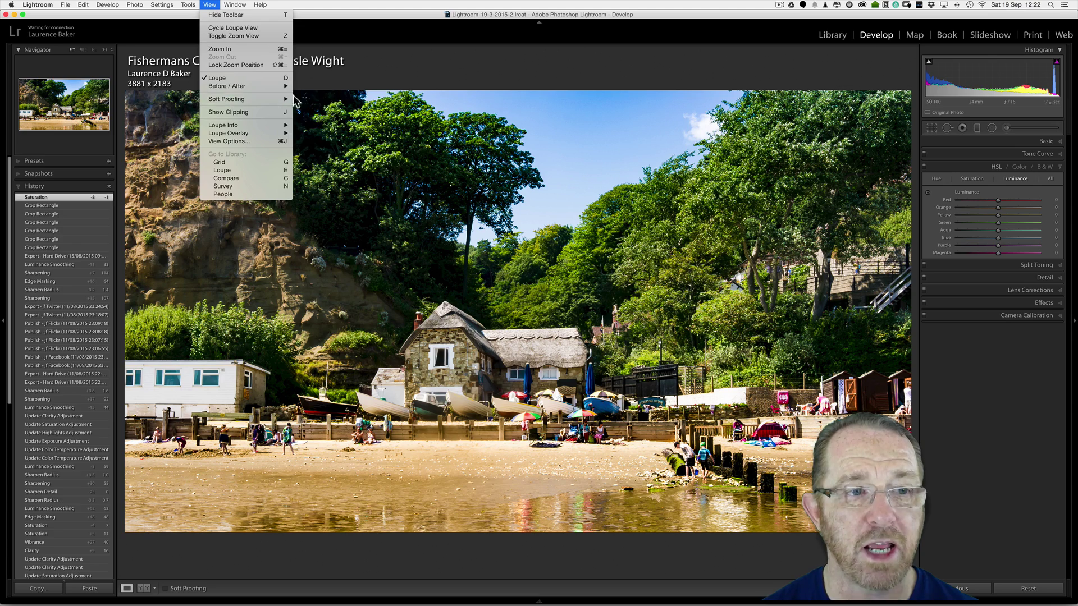
click(310, 103)
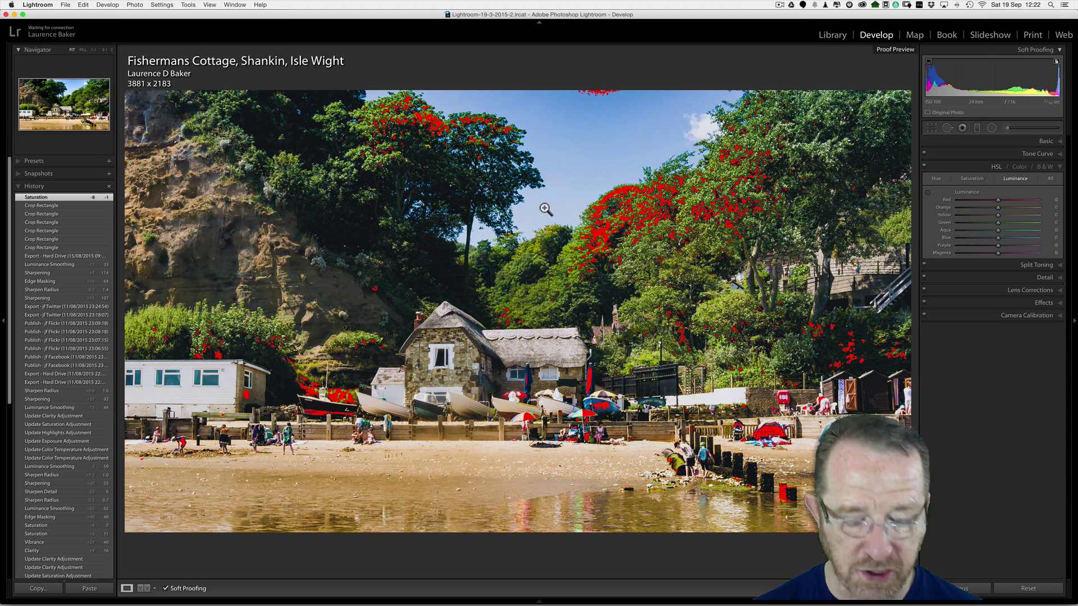
key(s)
key(s)
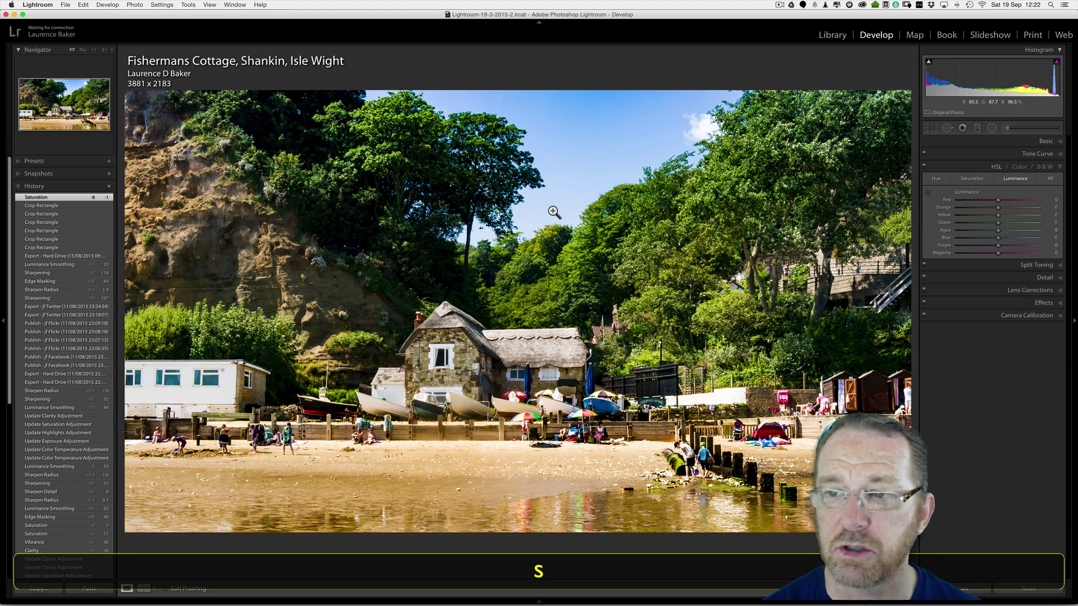
key(shift+s)
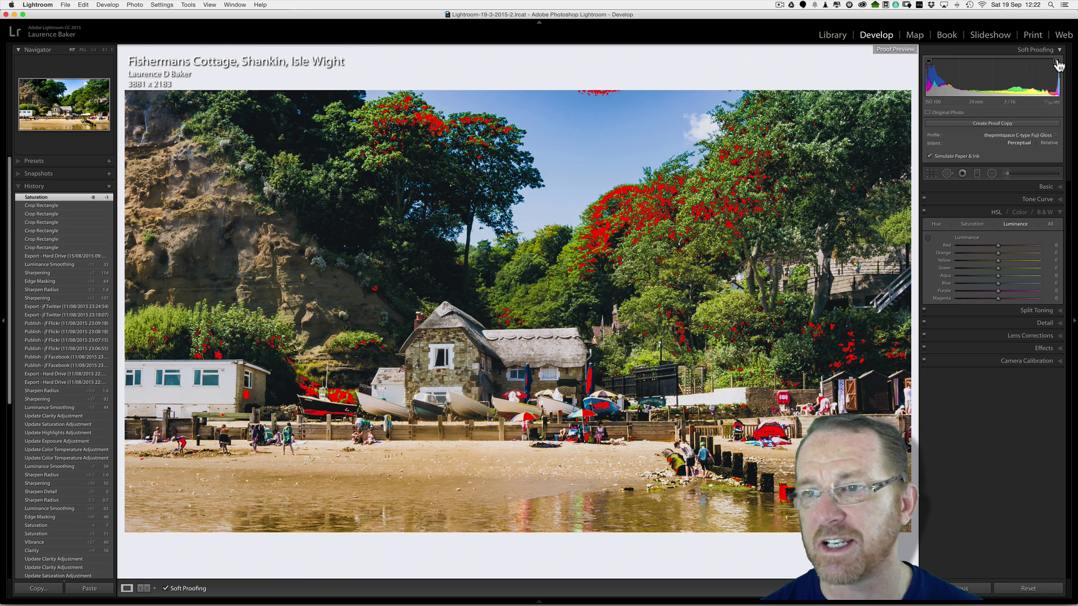
Step: Try AdobeRGB (1998) and sRGB as proof profiles, then close the profile manager unchanged
click(928, 64)
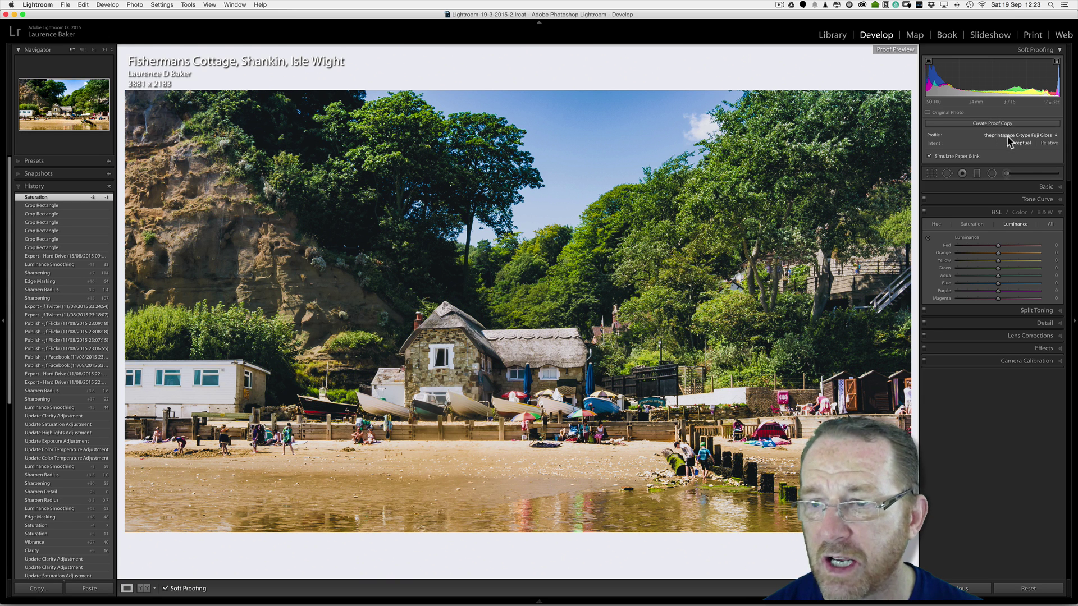
click(1036, 136)
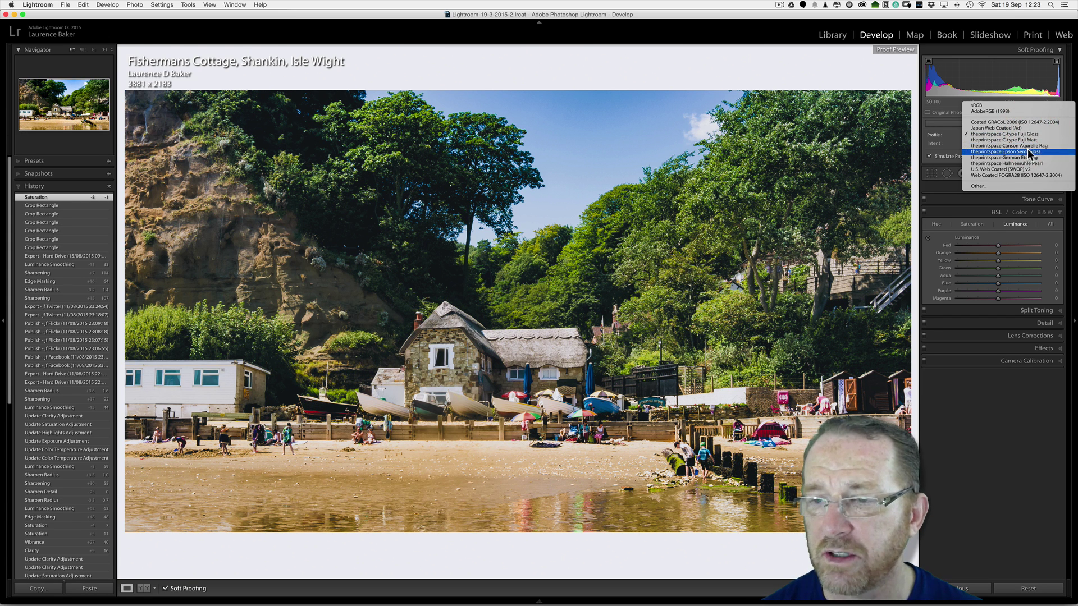
click(991, 111)
click(1032, 136)
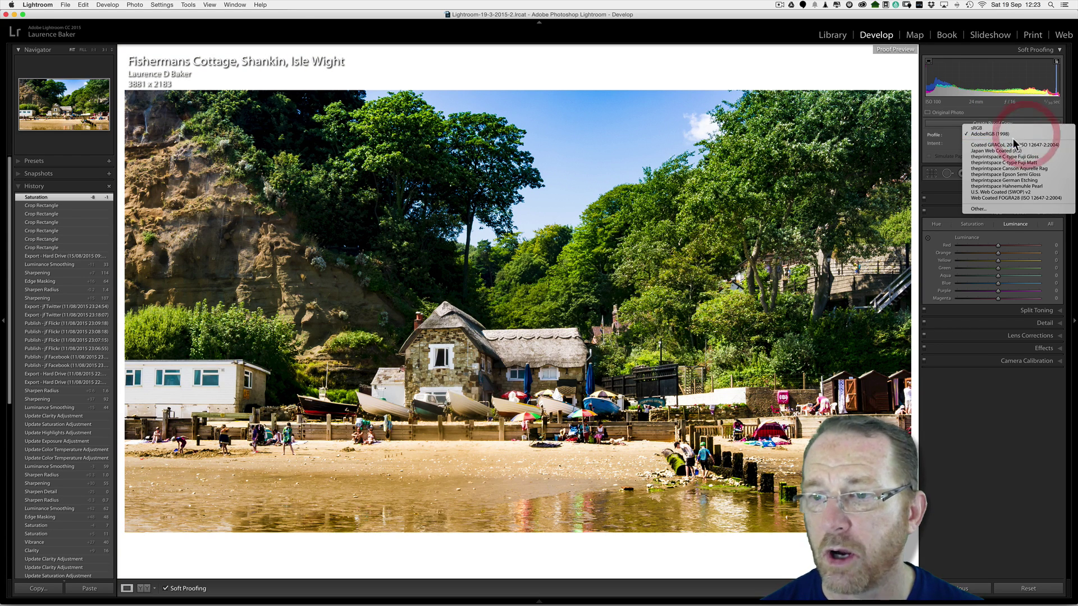
click(988, 128)
click(1045, 136)
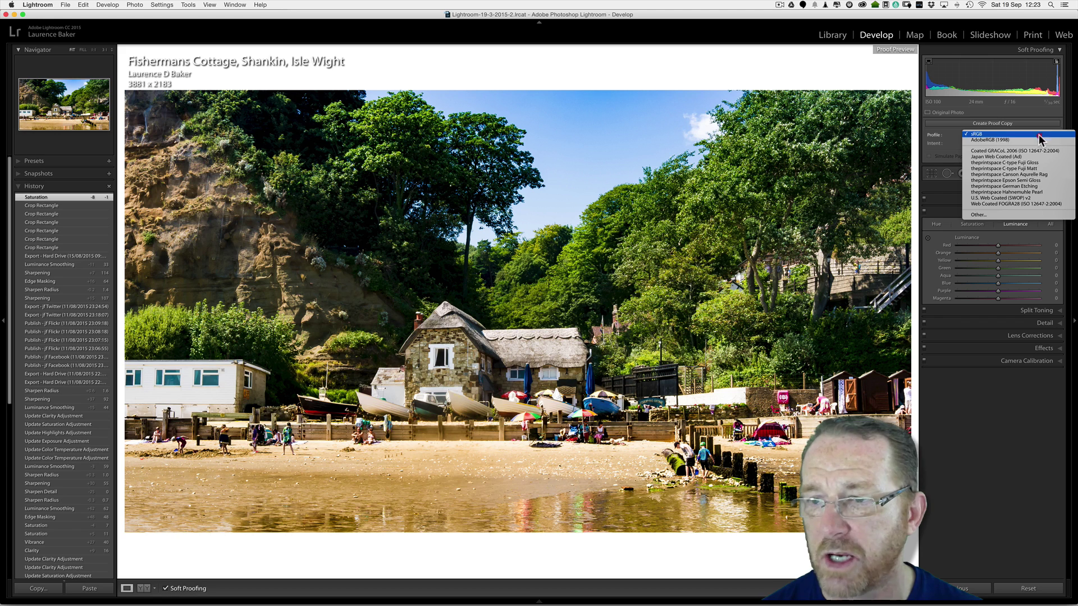
click(1009, 215)
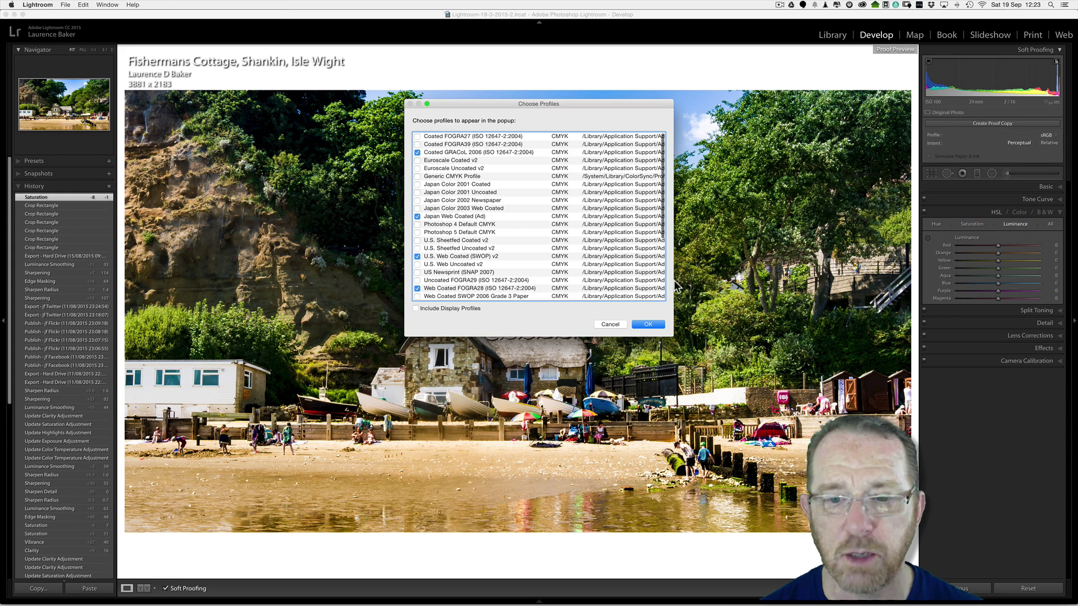
click(610, 324)
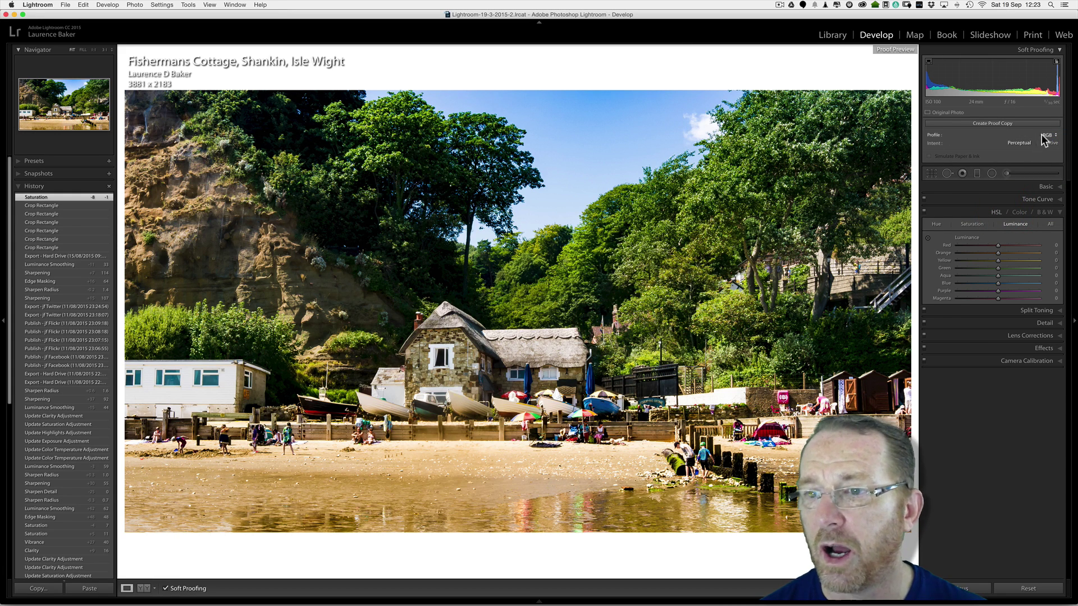
Step: Proof against theprintspace C-type Fuji Gloss and turn on the monitor gamut warning
click(1045, 135)
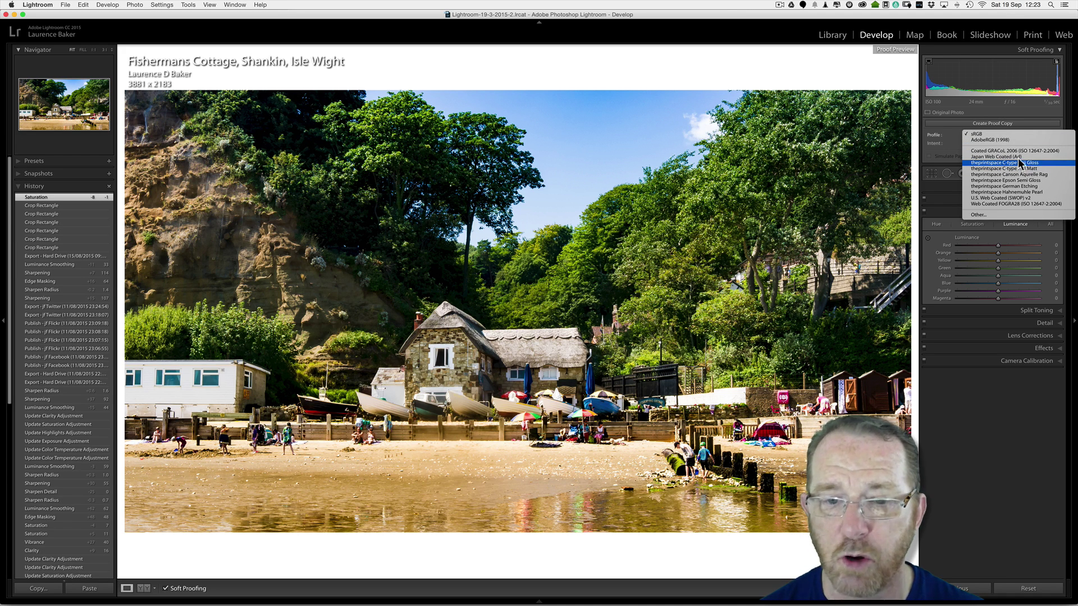
click(1021, 163)
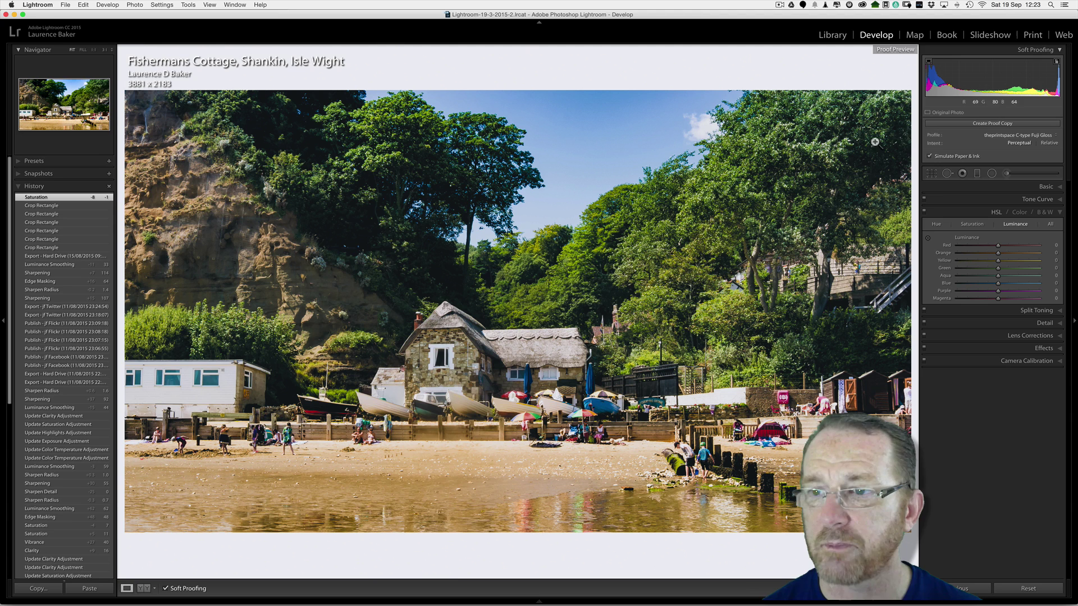
click(930, 63)
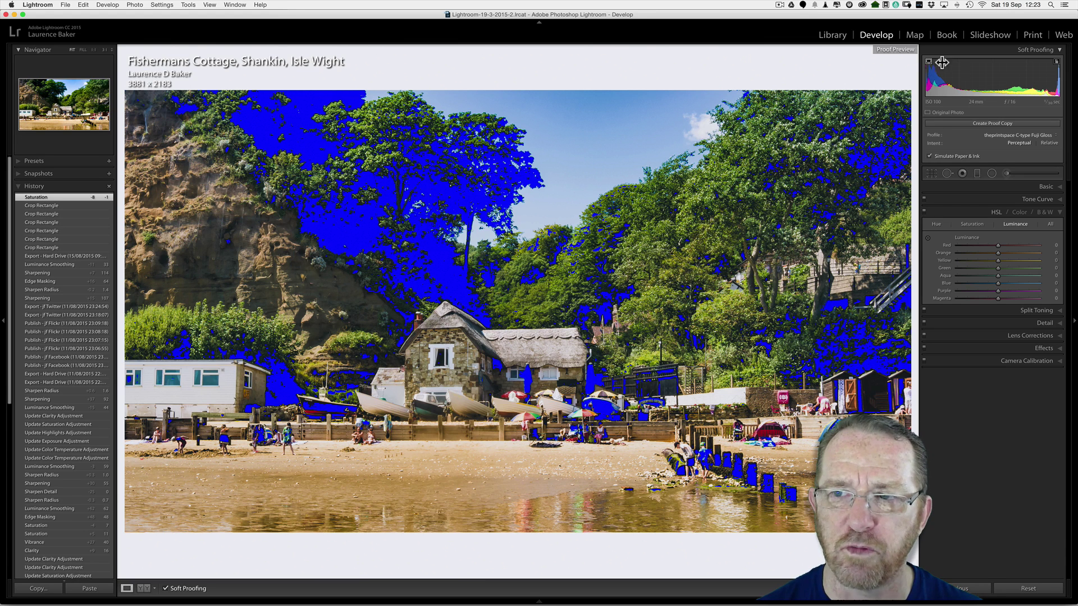
Step: Enable the Destination Gamut Warning and zoom to 1:1 on the out-of-gamut trees
click(1056, 63)
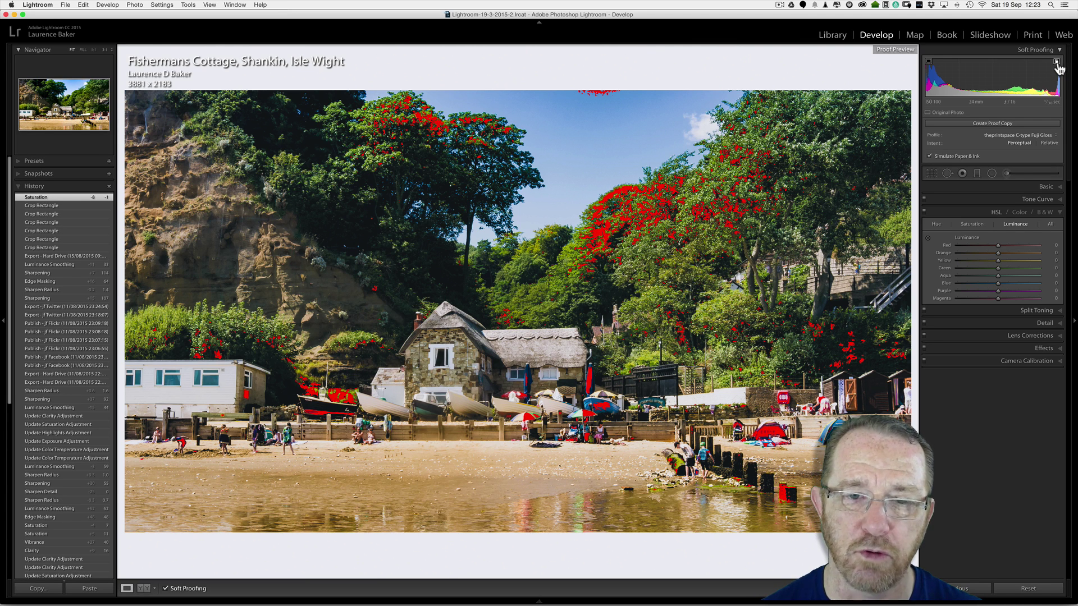
click(210, 6)
mouse_move(243, 101)
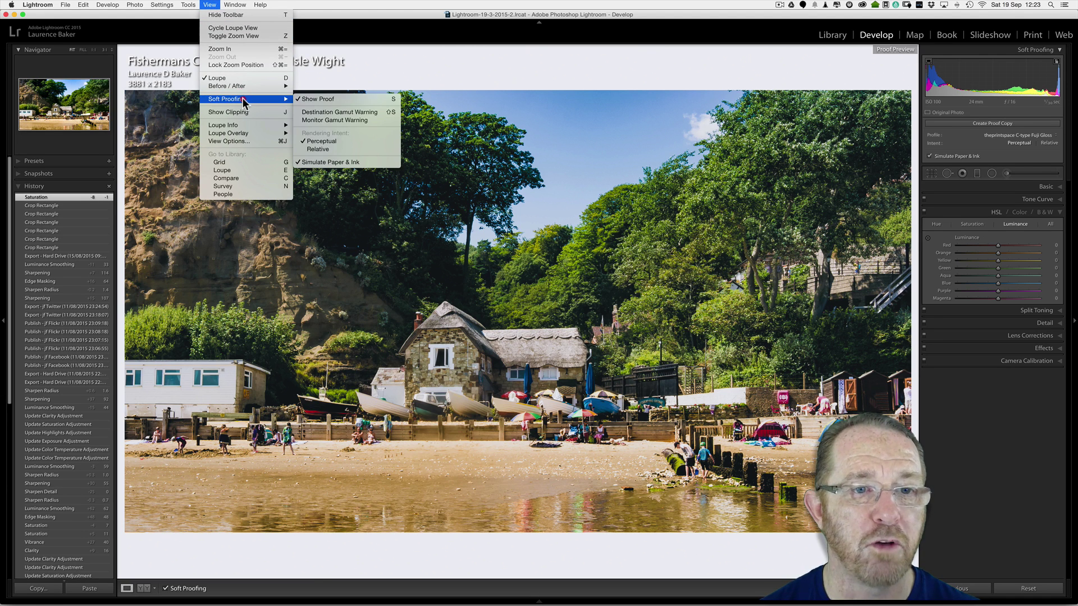
click(306, 116)
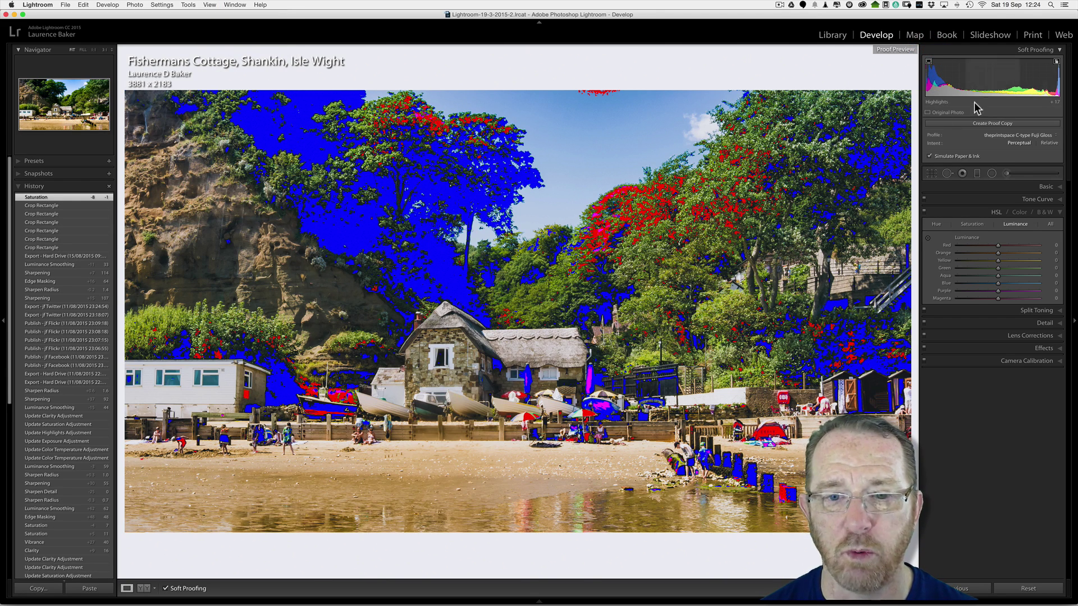
click(604, 239)
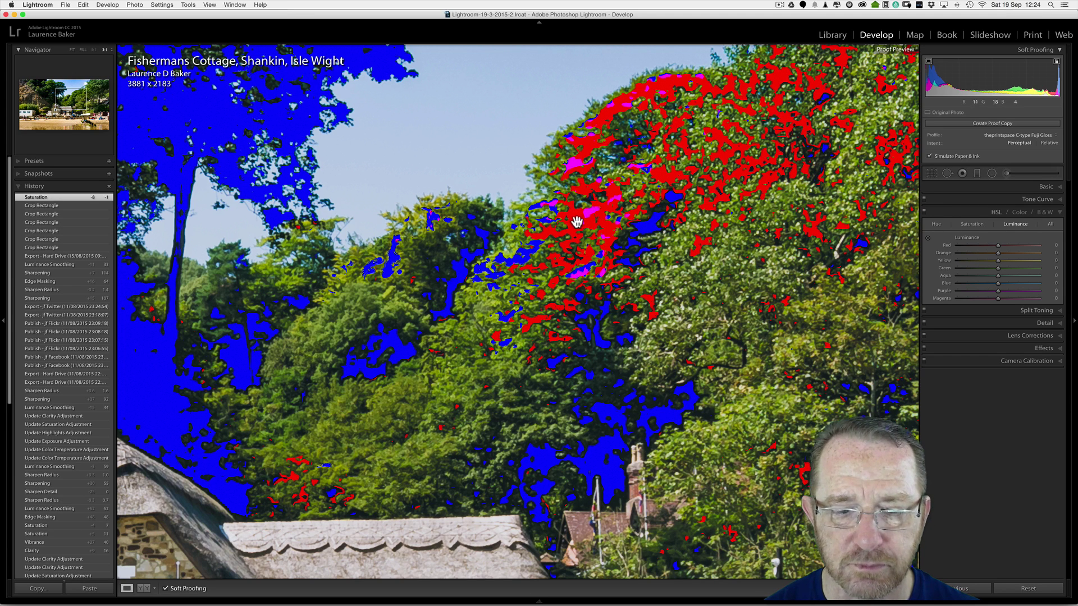
Step: Turn off the monitor gamut warning and fit the whole beach photo in view
click(929, 63)
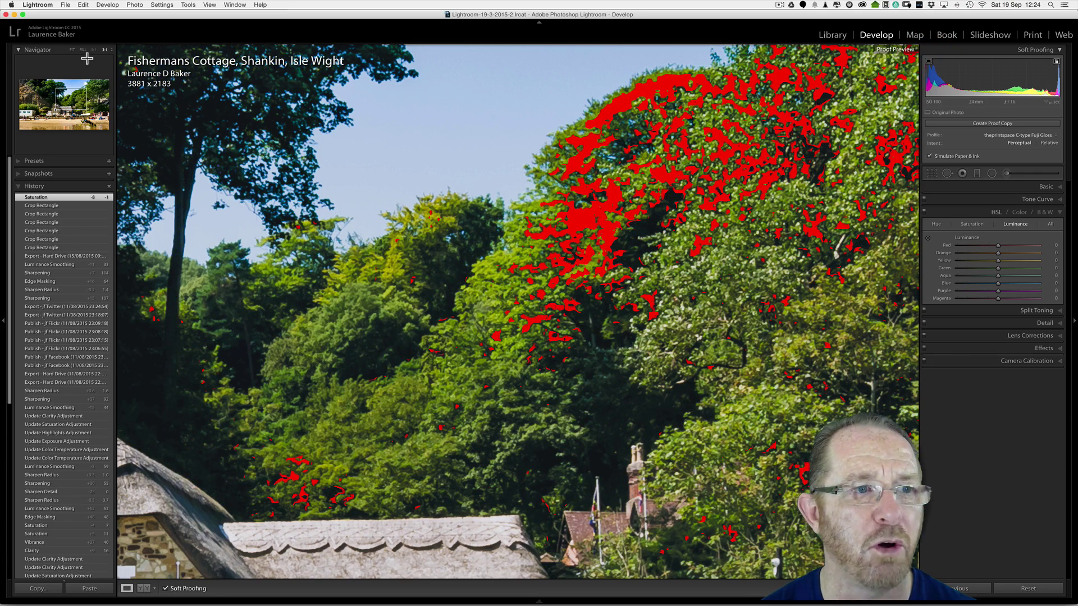
click(72, 49)
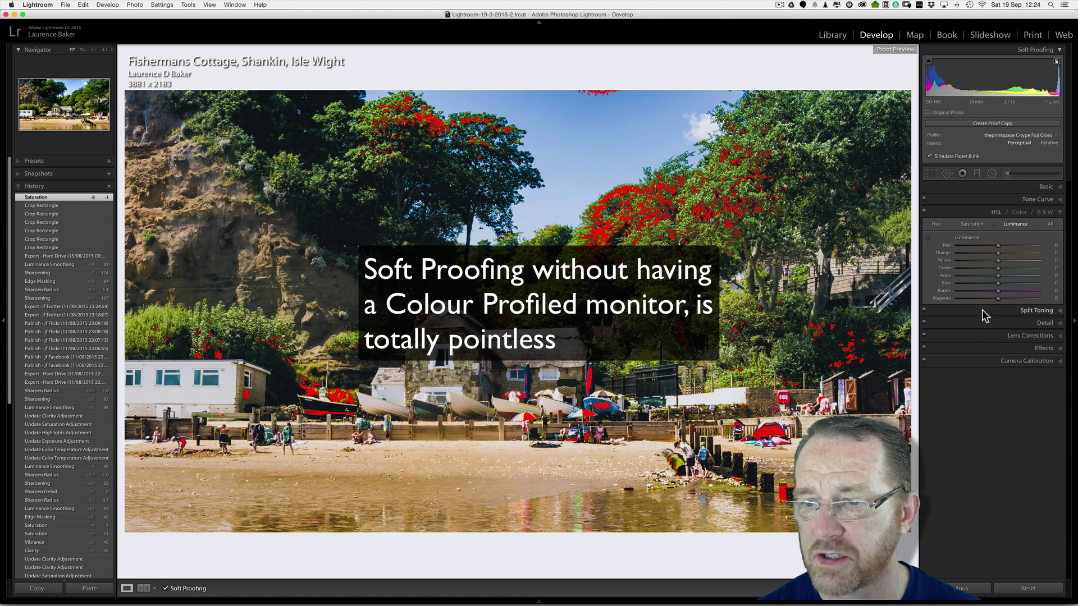
Step: Undo a trial Saturation cut in Basic and create a proof copy of the photo instead
click(970, 188)
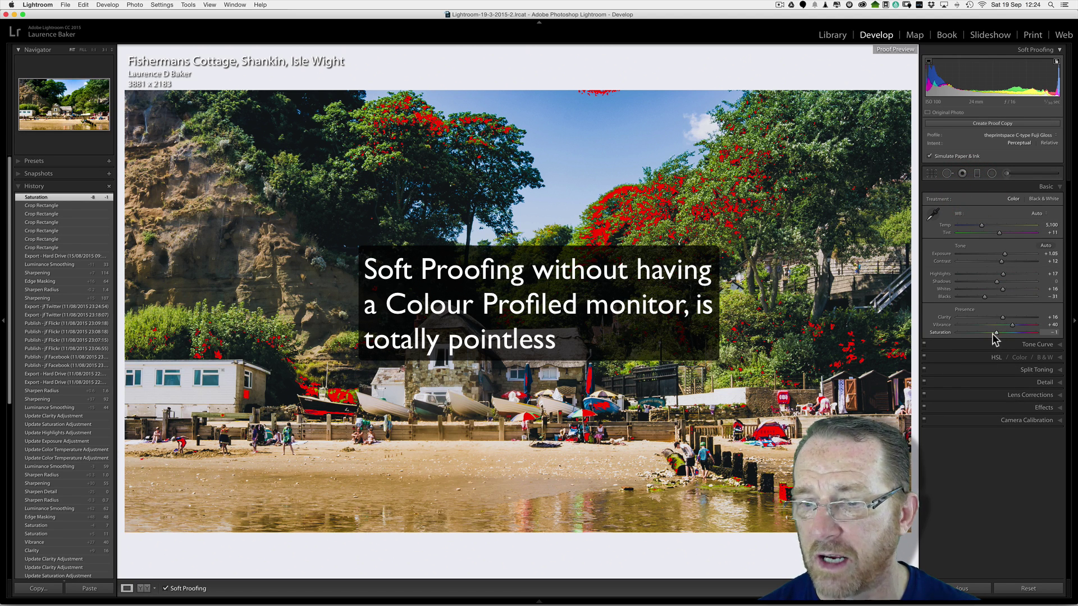
drag(992, 334, 983, 333)
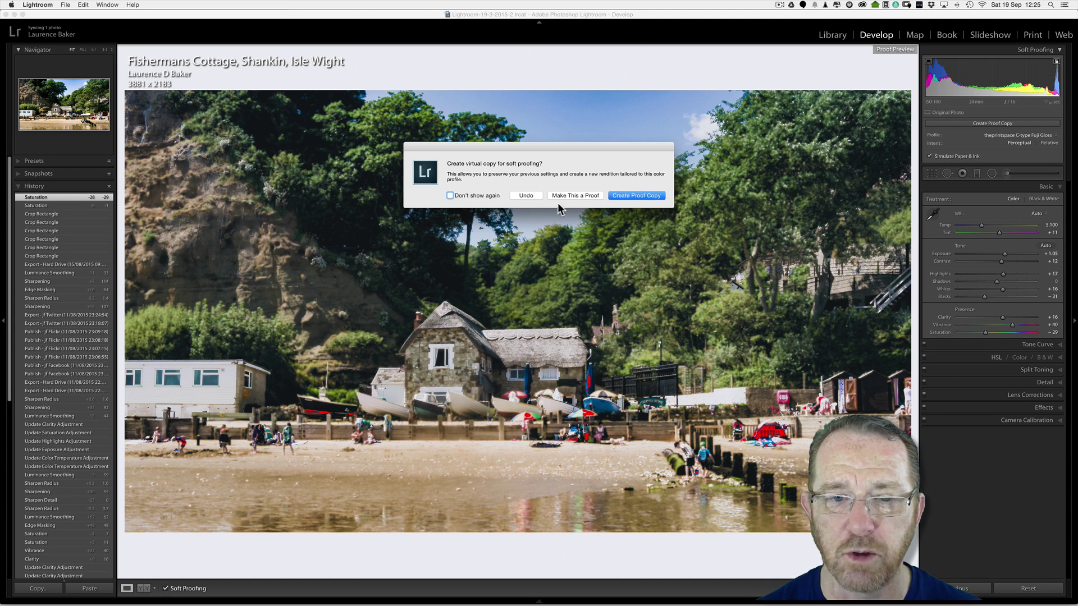
click(528, 194)
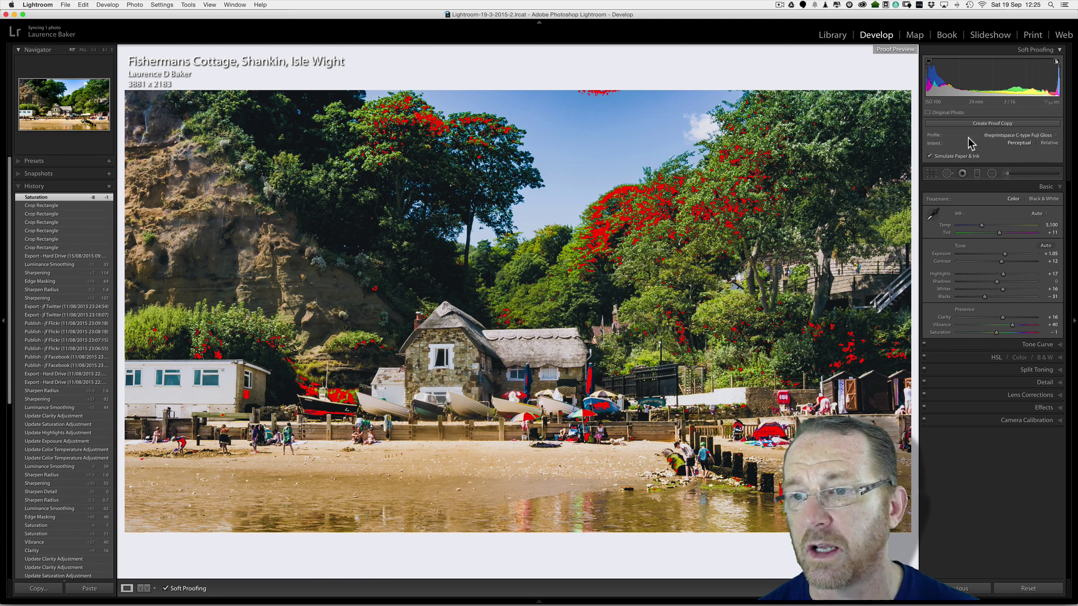
click(974, 123)
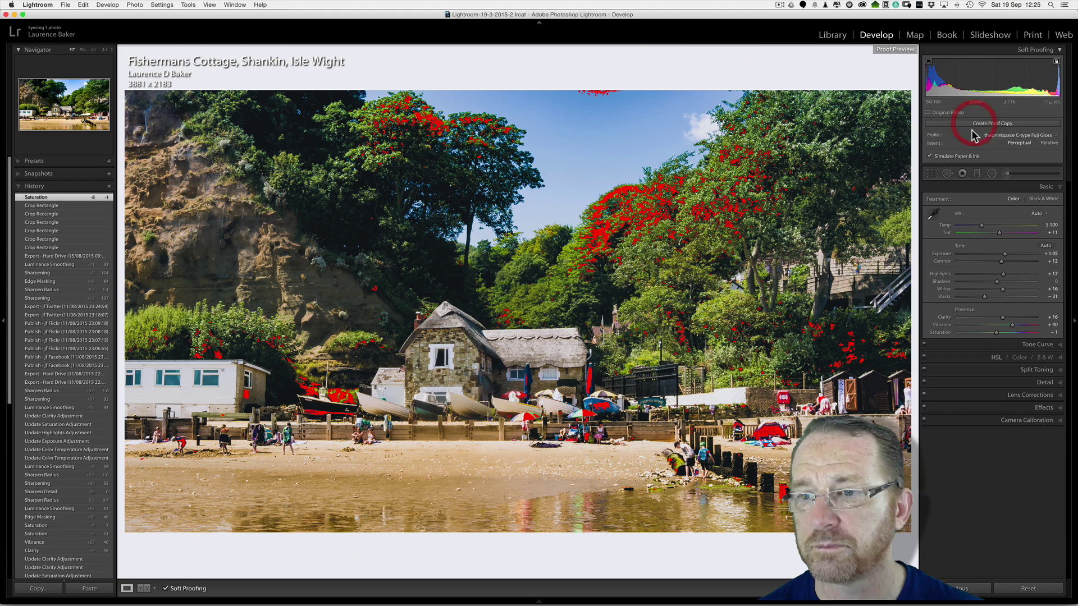
click(972, 124)
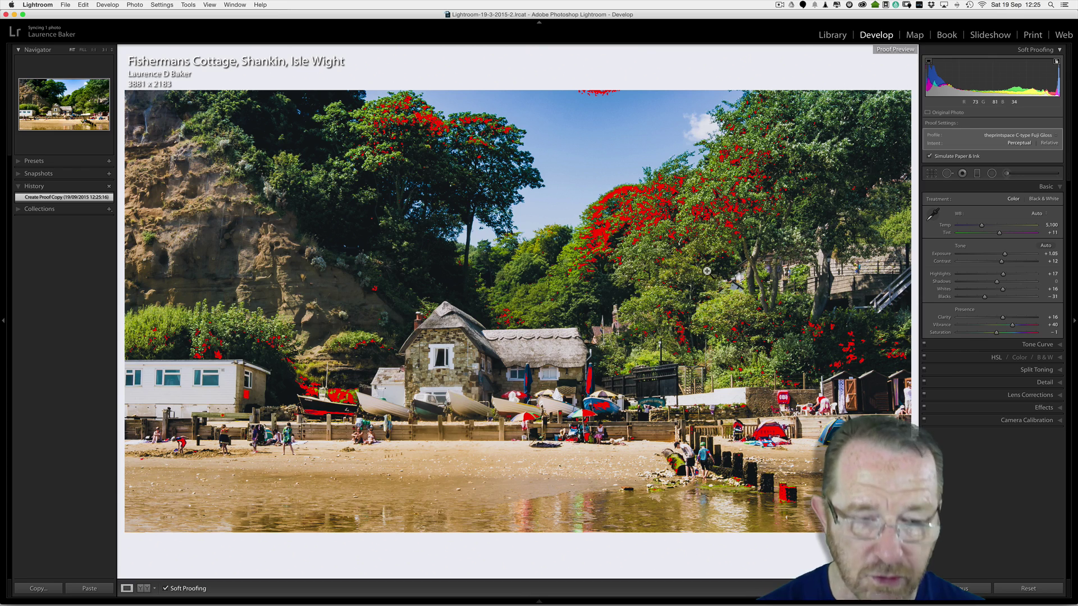
key(g)
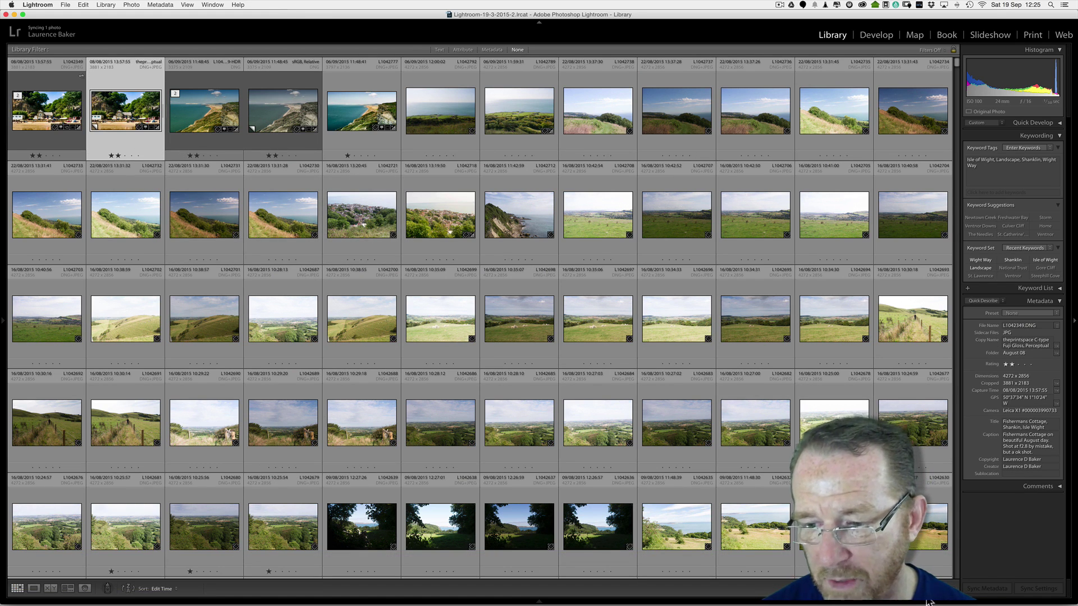
key(equal)
key(equal)
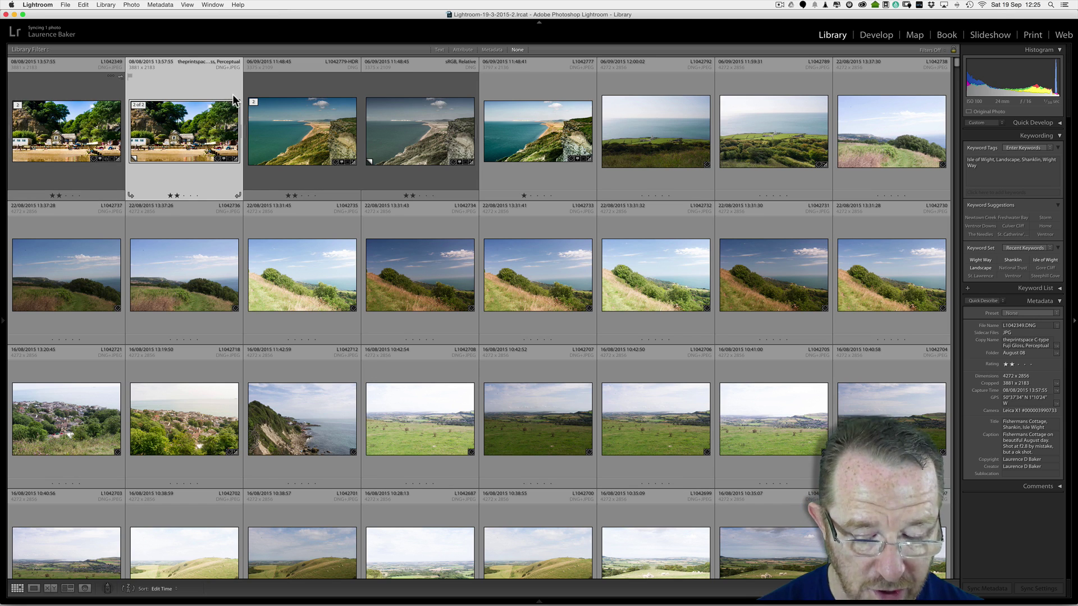
key(d)
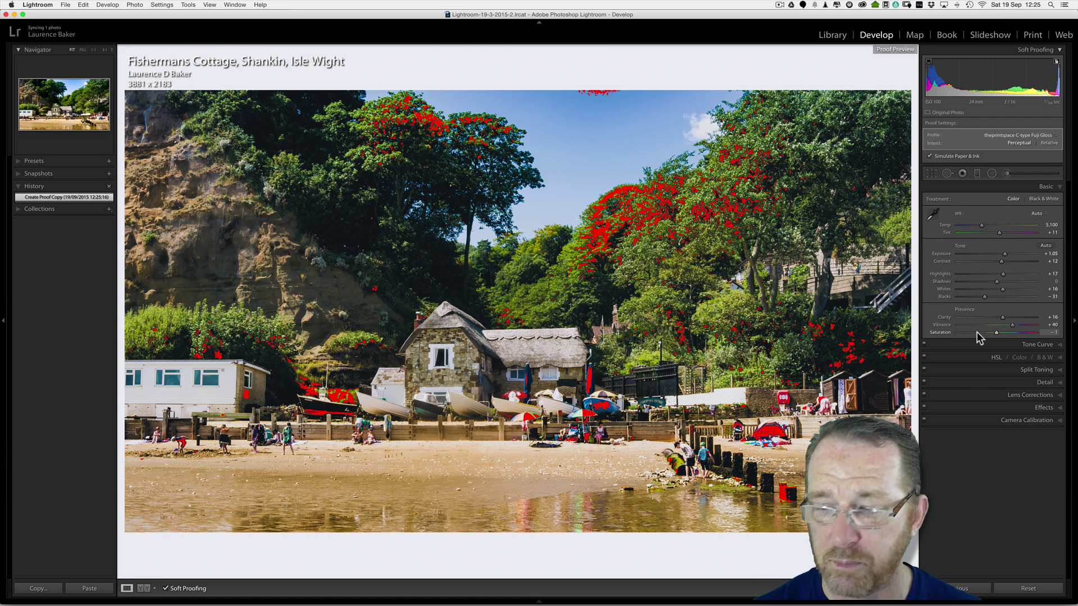
Step: Drag the trees at 1:1 with the HSL Hue targeted tool, setting Green −58 and Yellow −32
click(978, 357)
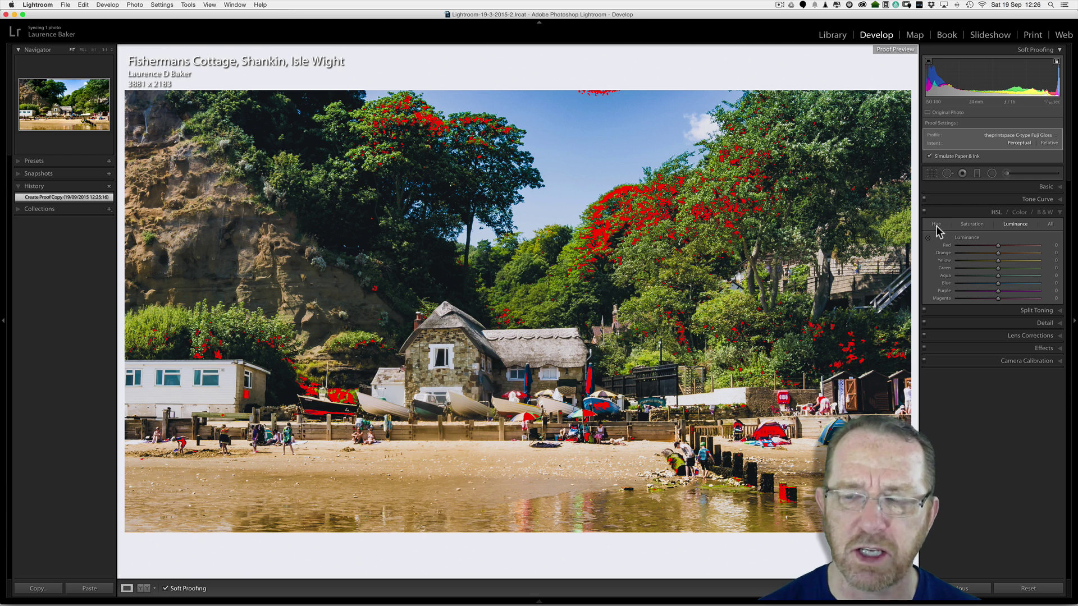
click(972, 224)
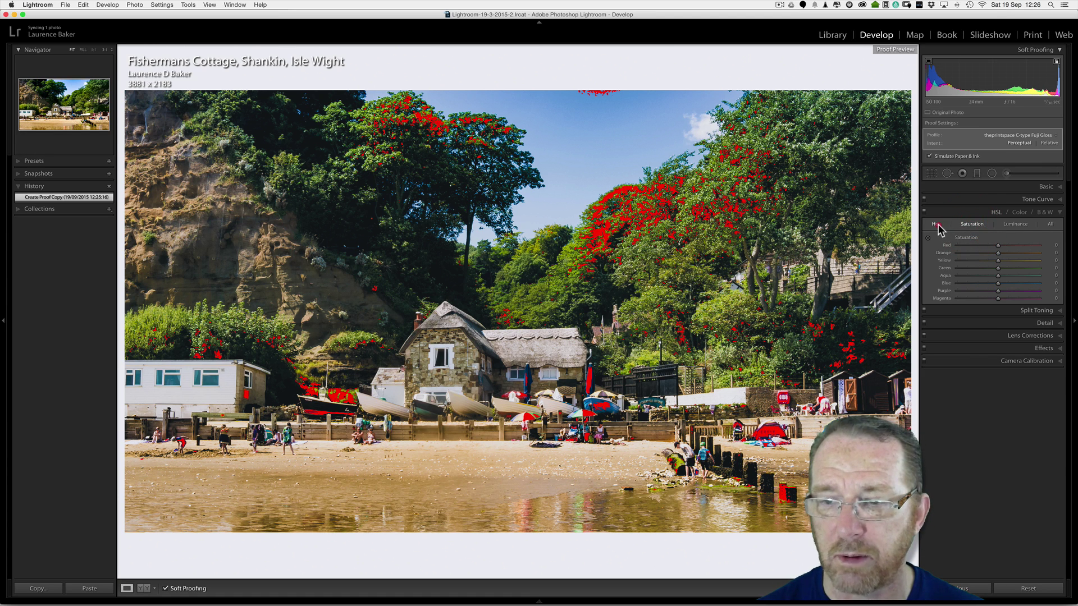
click(938, 224)
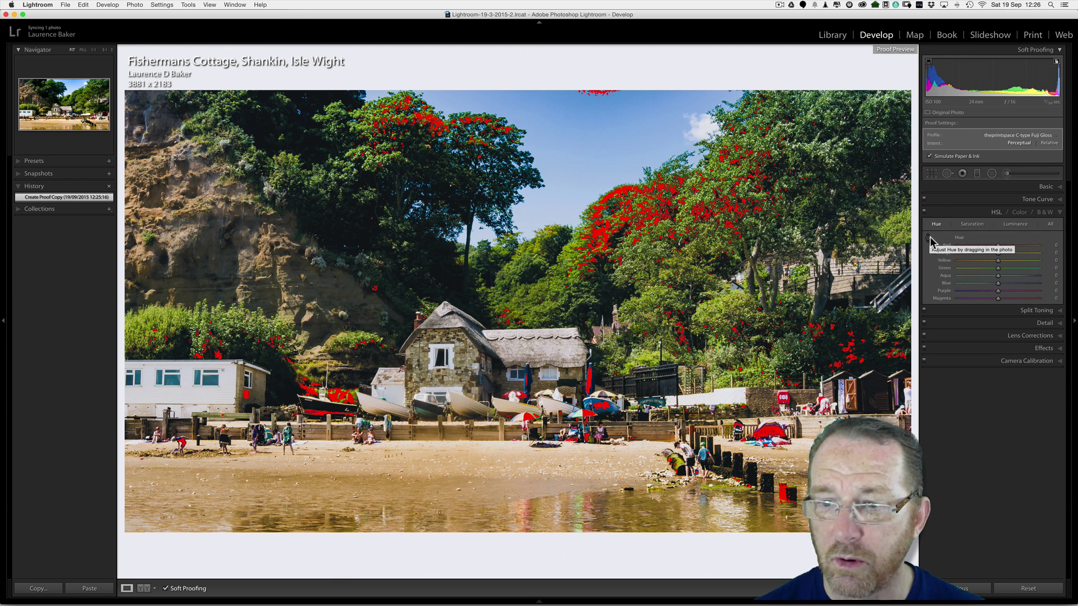
click(928, 241)
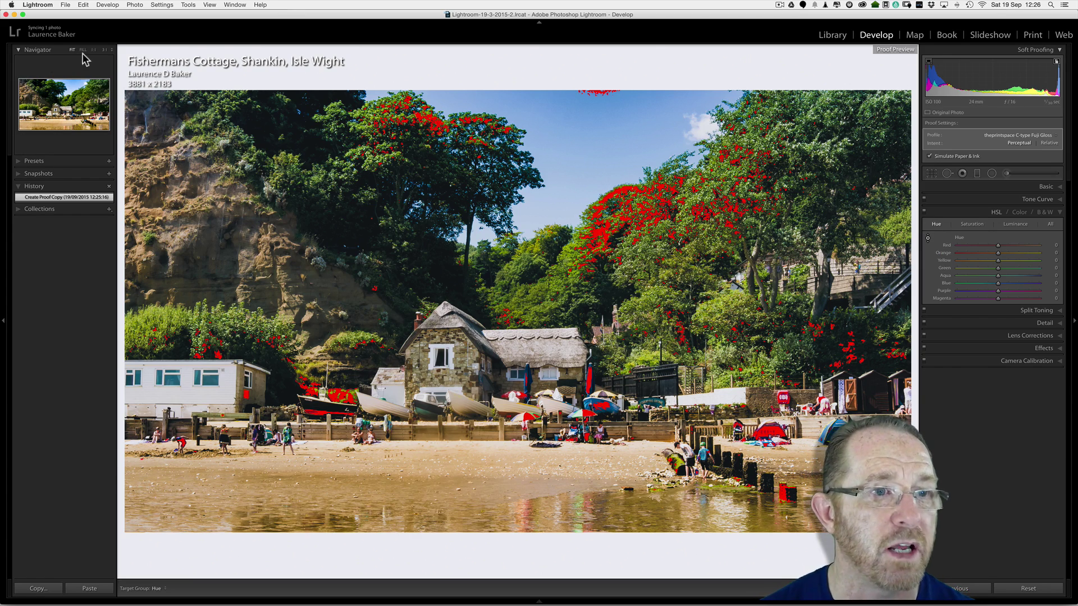
click(104, 50)
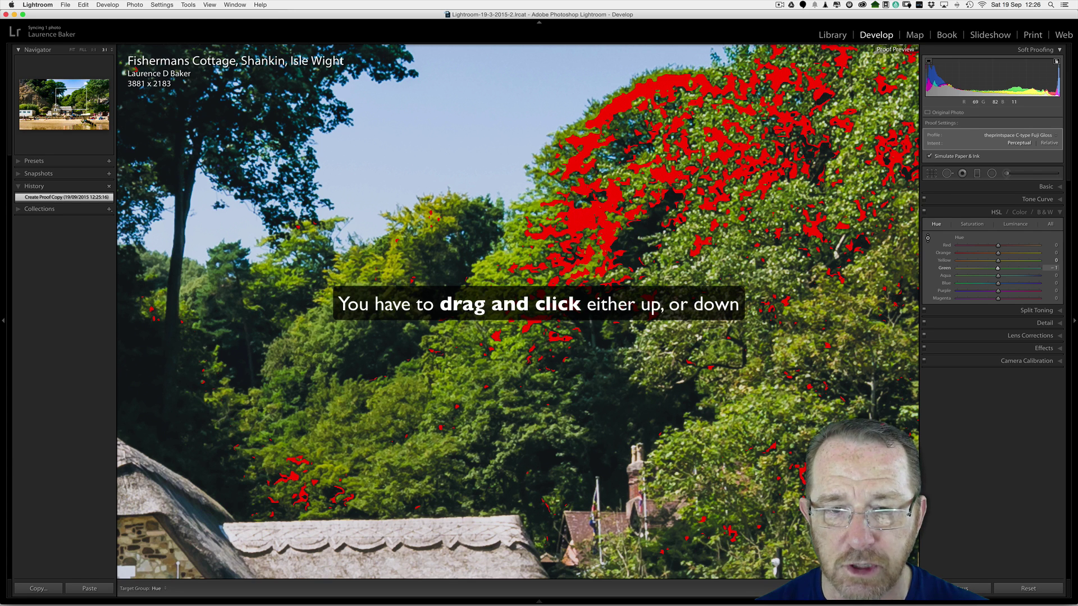
drag(562, 253, 561, 272)
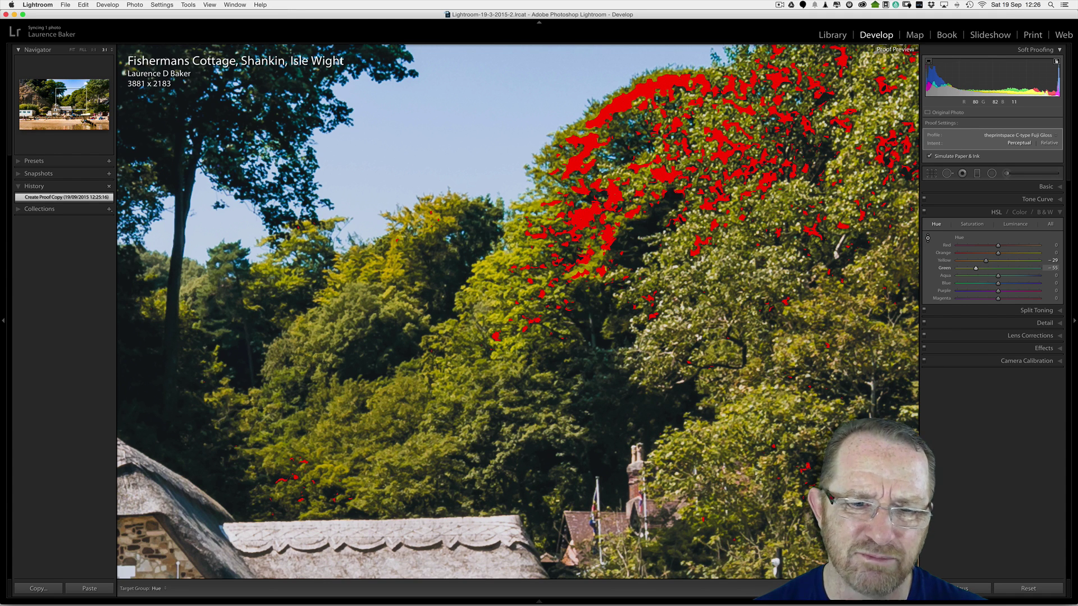
drag(633, 282, 634, 285)
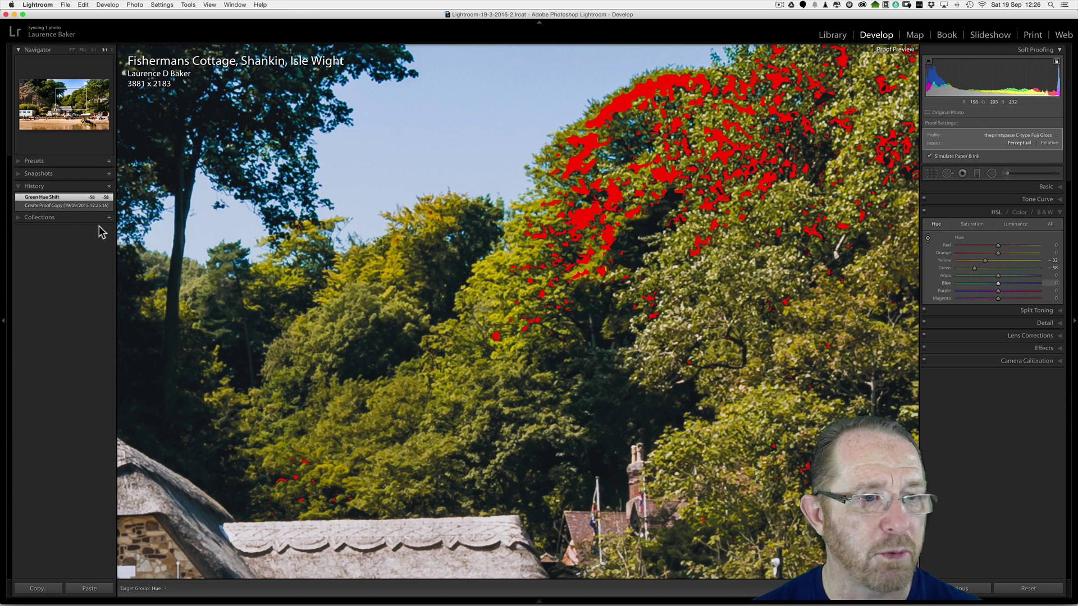
Step: Revert to Create Proof Copy, then drag the trees with the Saturation tool to Green −42, Yellow −5
click(73, 207)
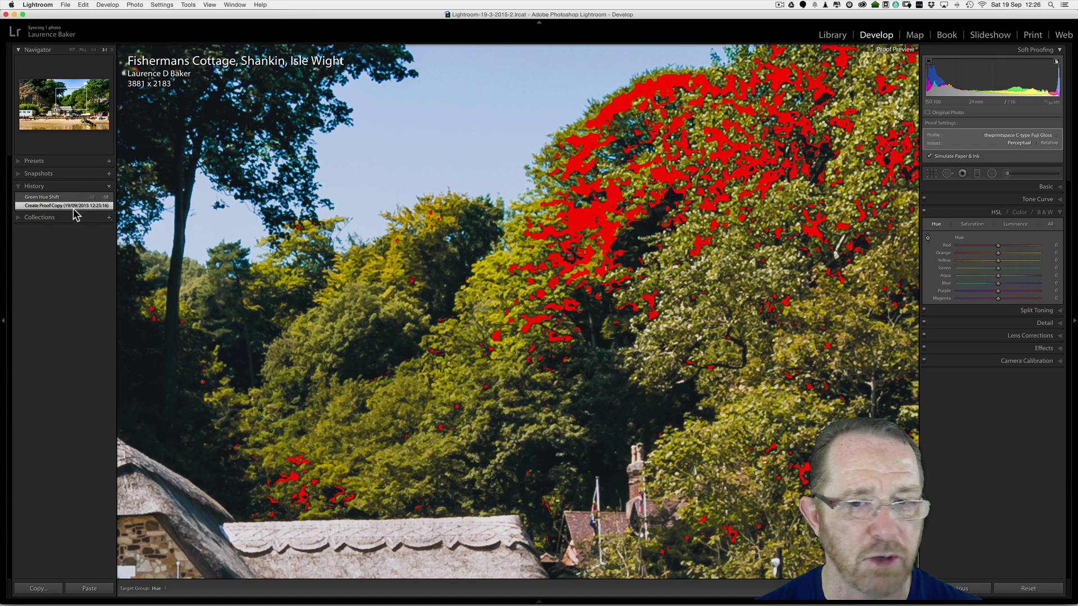
click(971, 225)
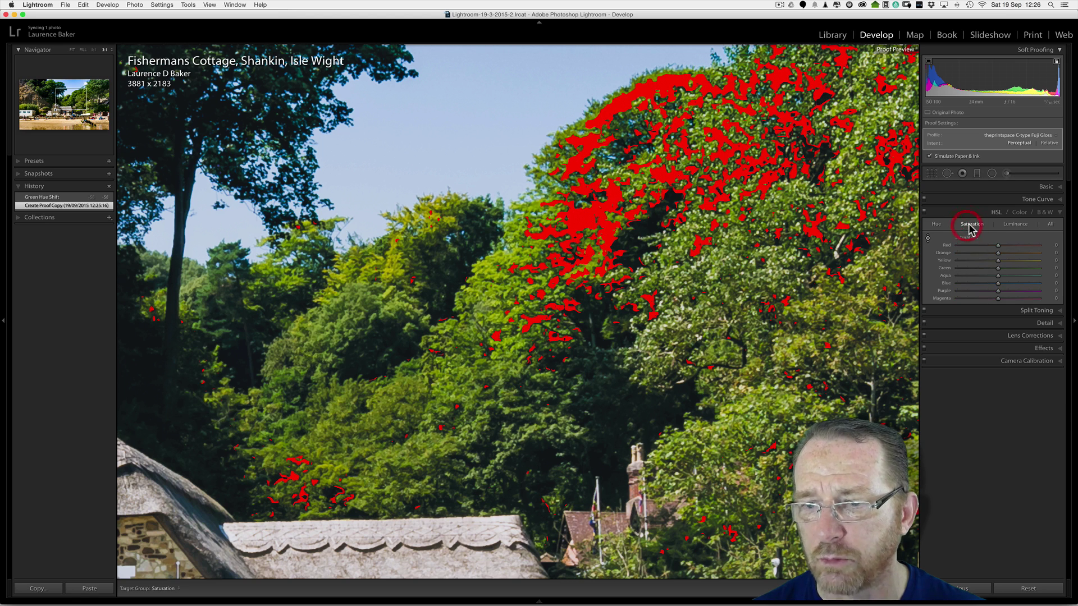
click(927, 238)
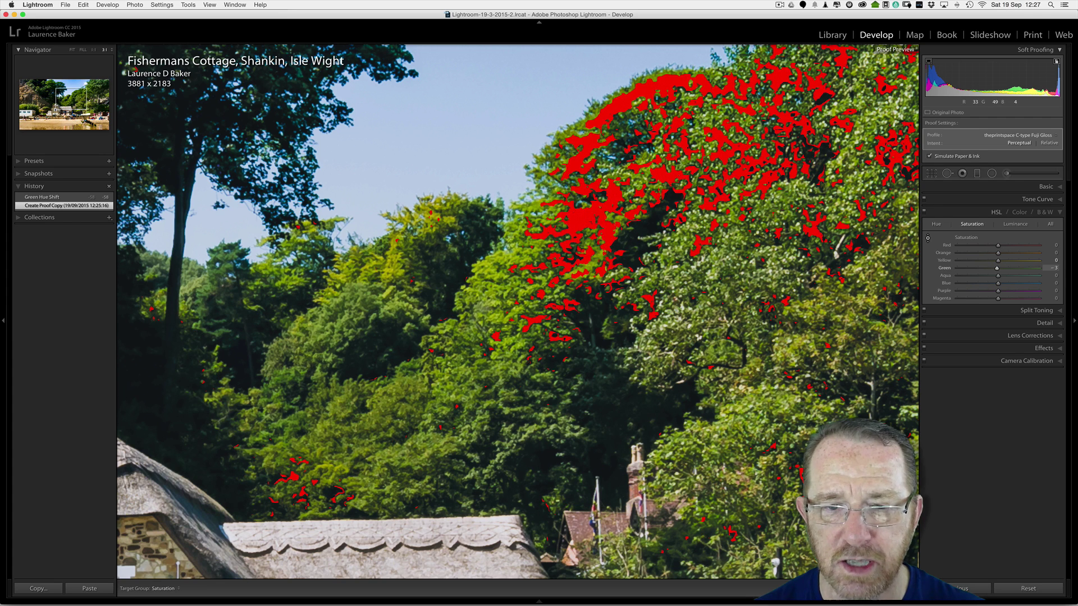
drag(579, 274, 578, 315)
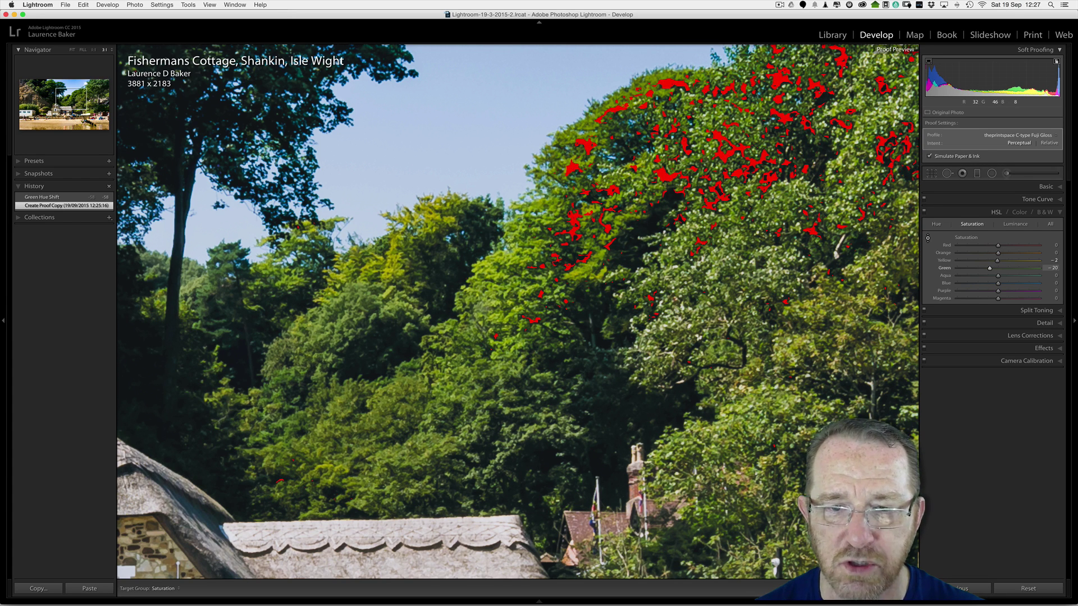
drag(578, 315, 578, 318)
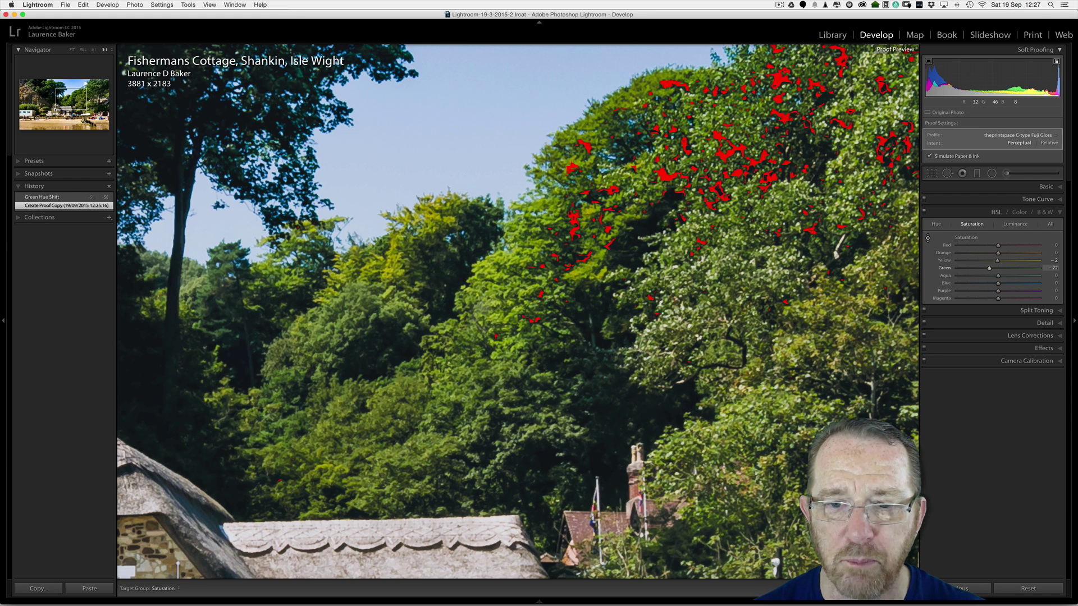
drag(580, 219, 604, 248)
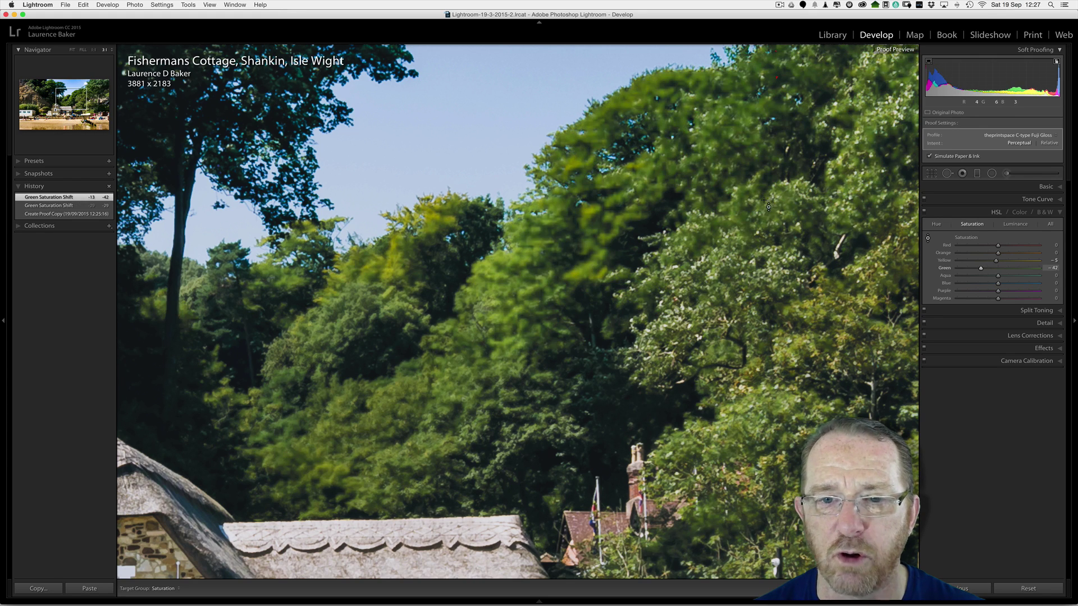
drag(768, 203, 779, 219)
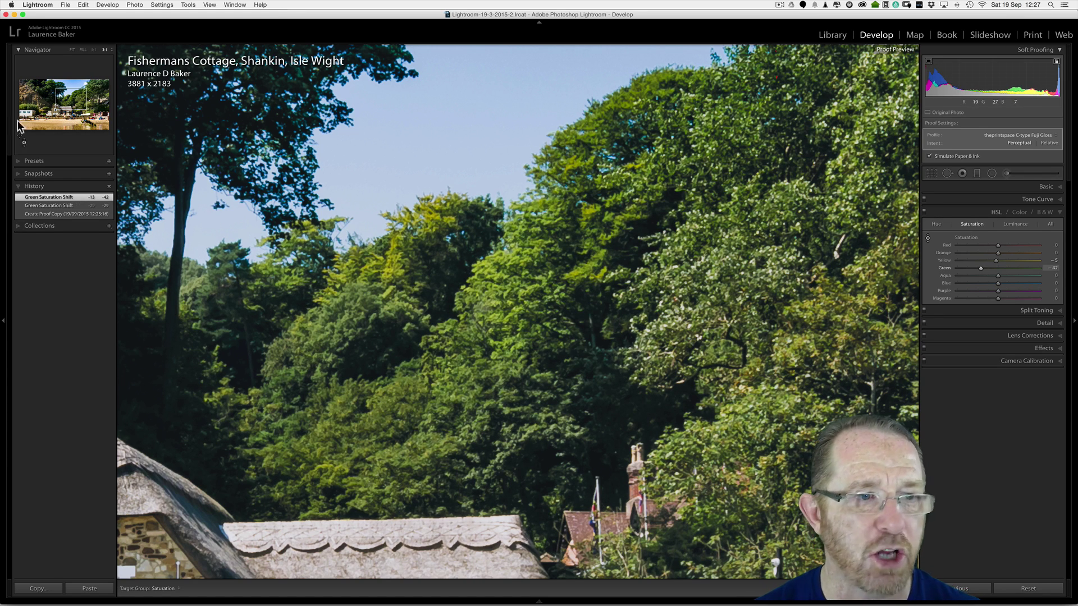
Step: Fit the photo and lower Blue, Red, Orange and Yellow saturation, reaching Orange −30, Yellow −19
click(71, 50)
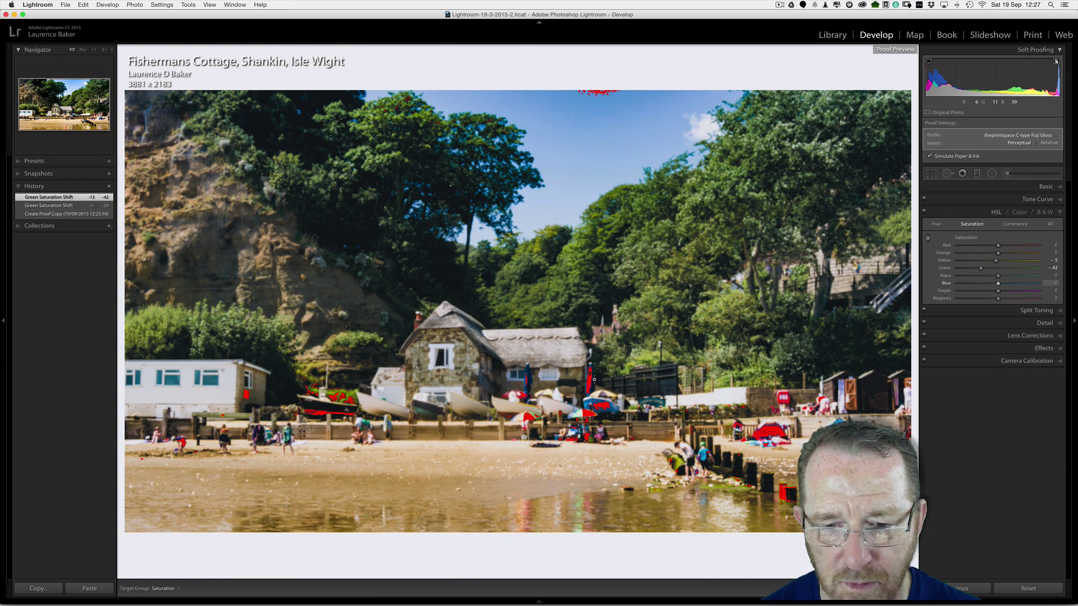
key(Down)
key(Down)
key(Down)
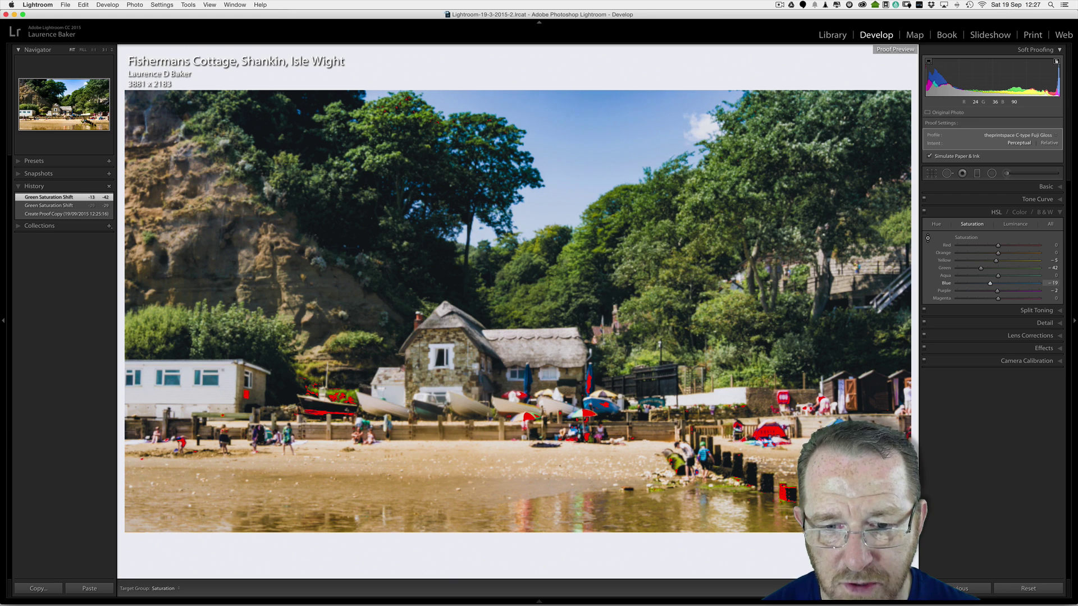
key(Down)
key(Down)
key(Down)
key(Down)
key(Down)
key(Down)
key(Down)
key(Down)
key(Down)
key(Down)
key(Down)
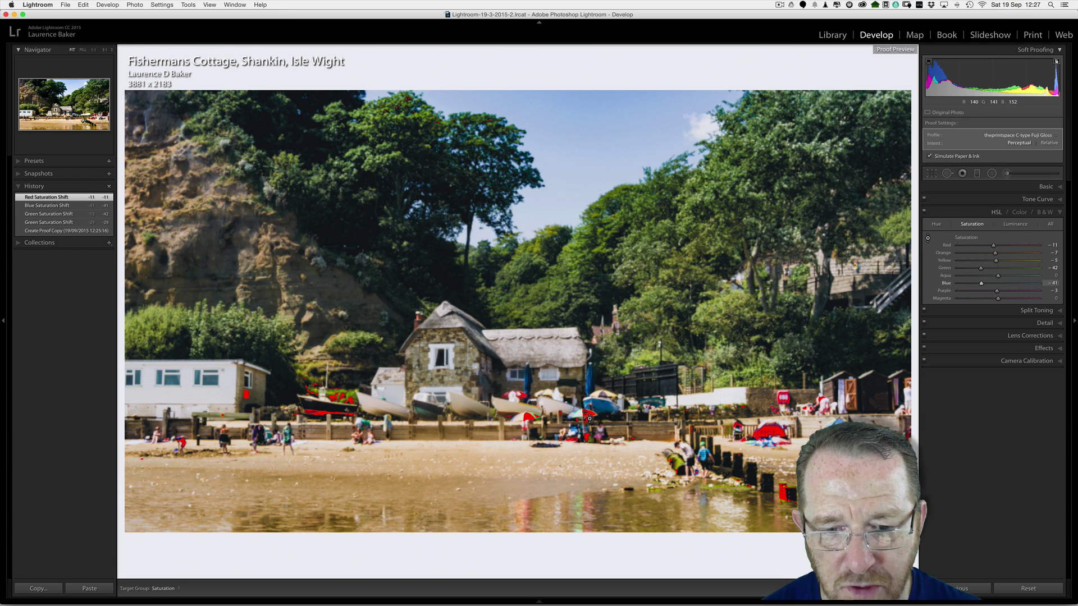
key(Down)
key(Down)
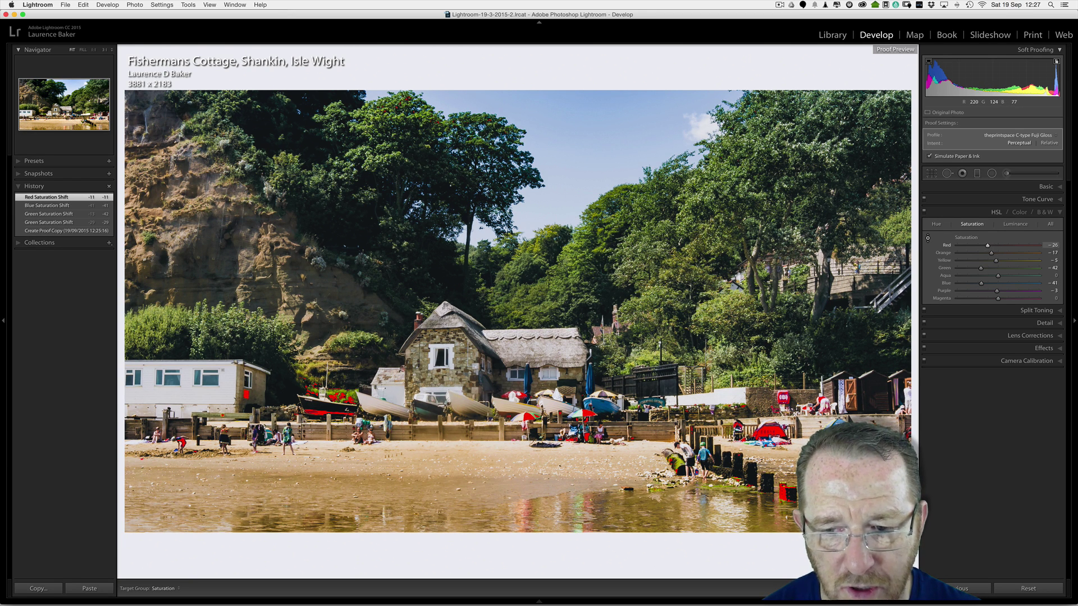
key(Down)
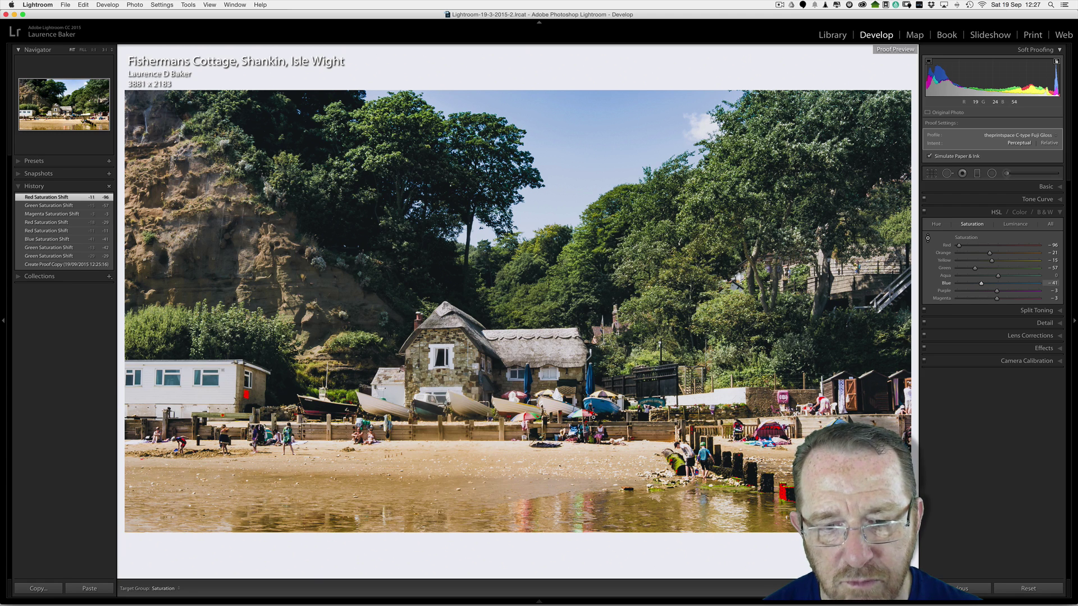
drag(610, 415, 609, 419)
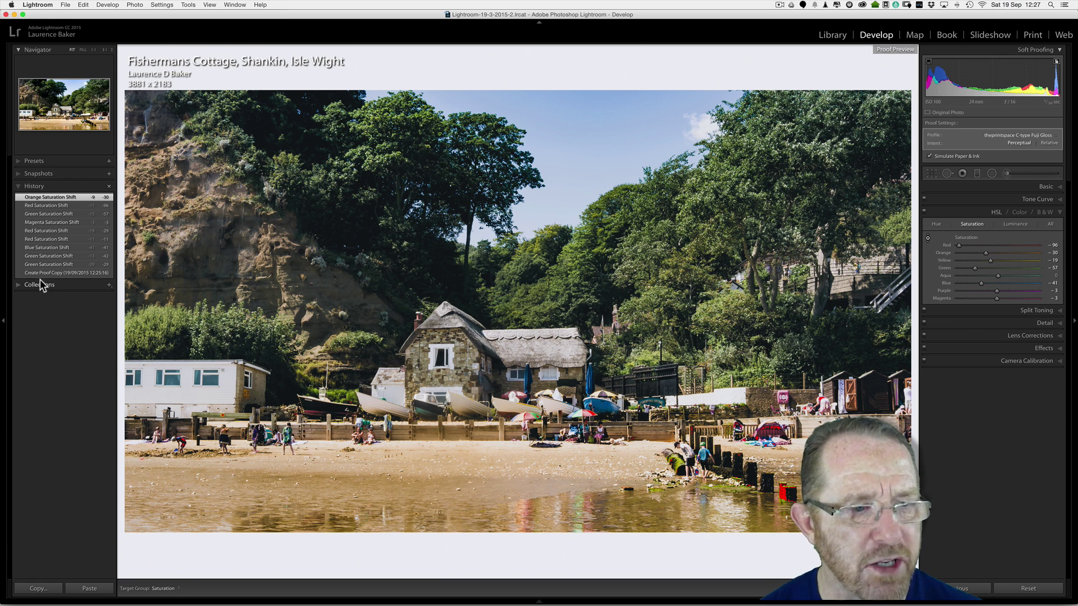
Step: Revert to the Create Proof Copy history state and select the Adjustment Brush
click(56, 273)
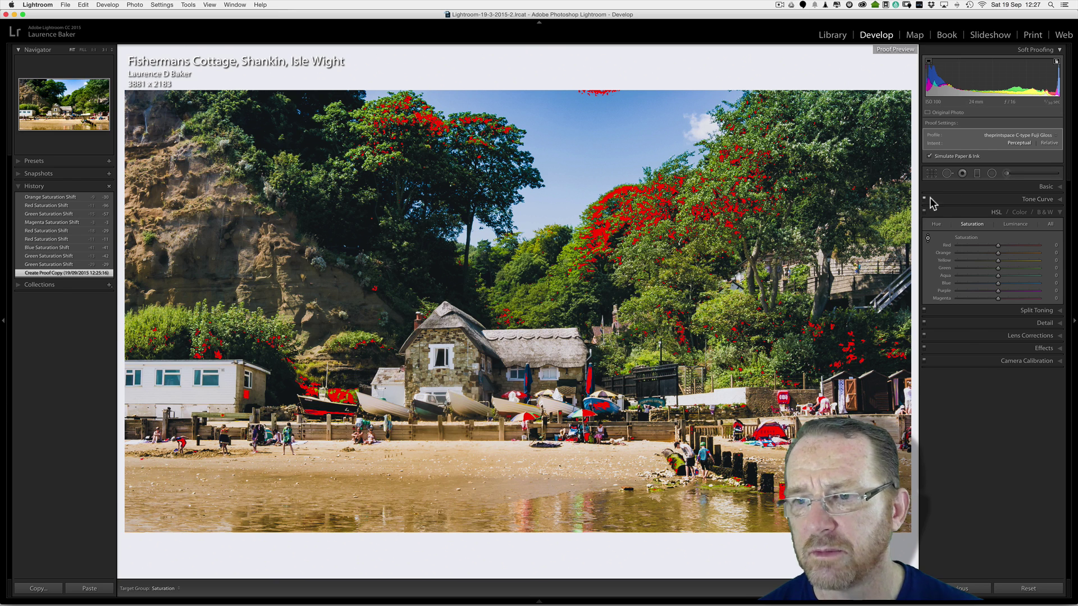
click(1007, 174)
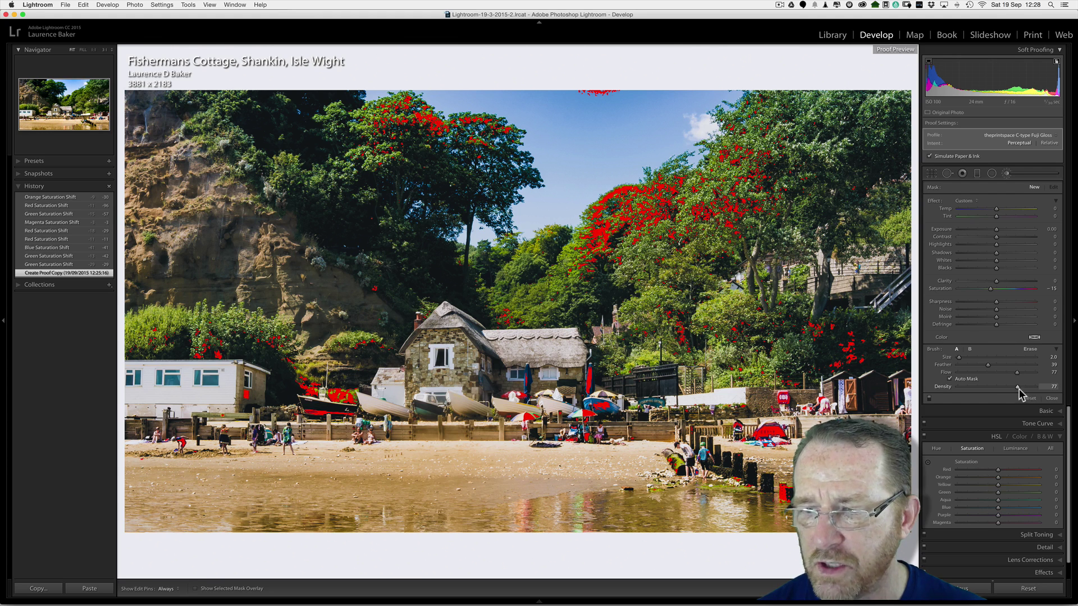
Step: Set the brush density to 71 and its saturation effect to -17
drag(1016, 386, 1008, 373)
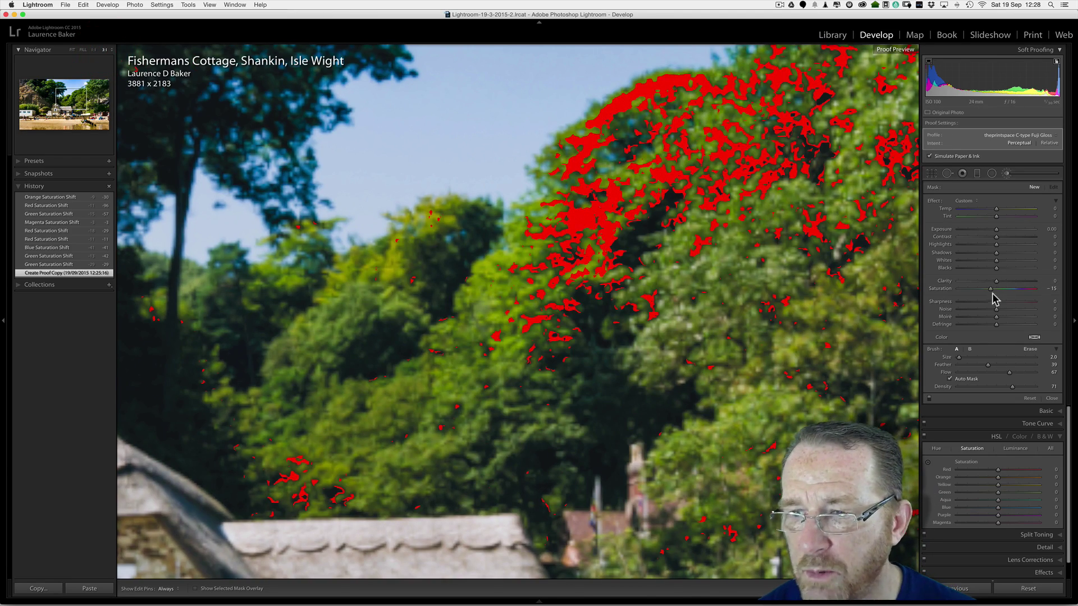
double_click(933, 201)
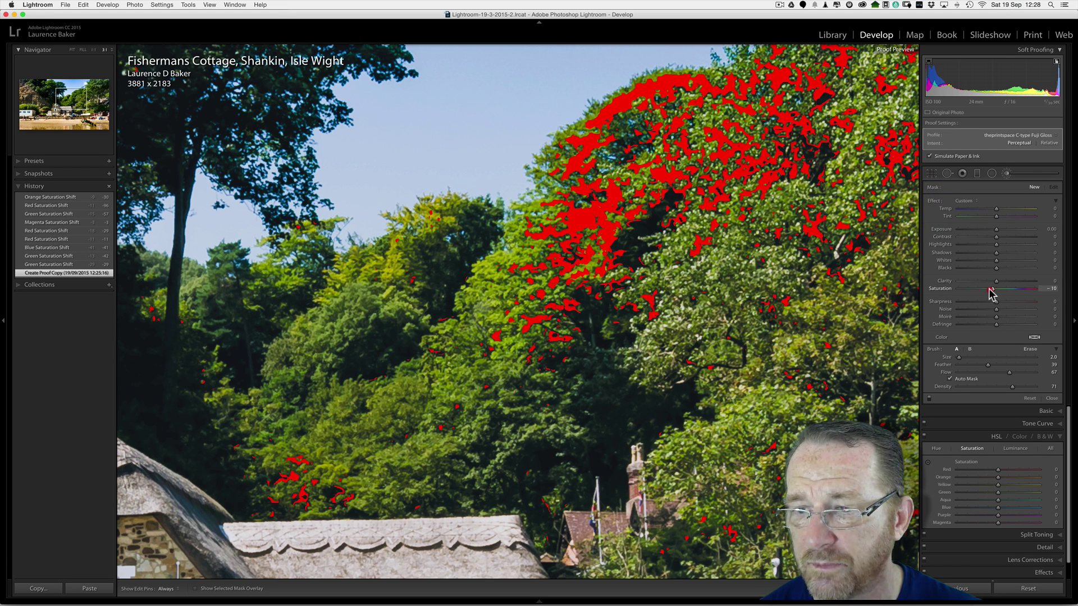
drag(990, 289, 988, 289)
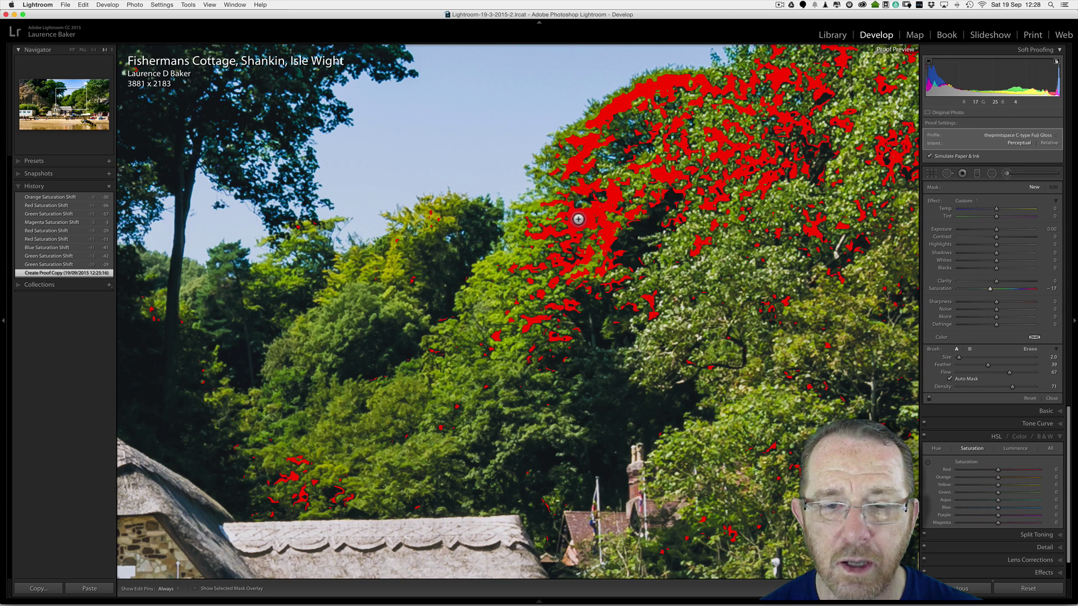
Step: Paint a desaturating stroke over the red out-of-gamut trees
key(h)
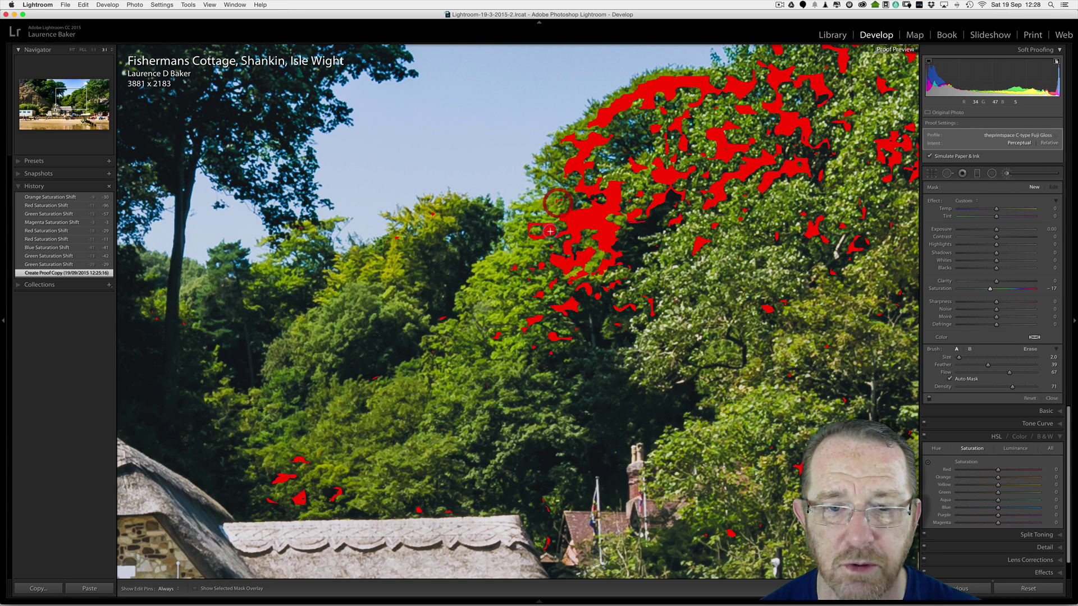
mouse_move(556, 203)
mouse_down()
mouse_move(540, 233)
mouse_move(539, 205)
mouse_up()
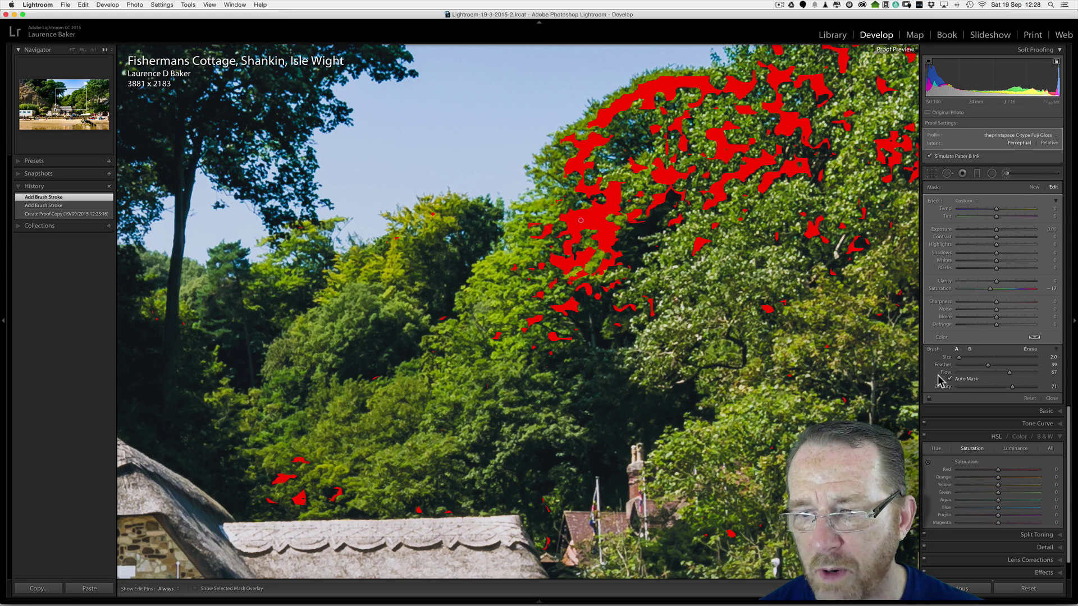
key(h)
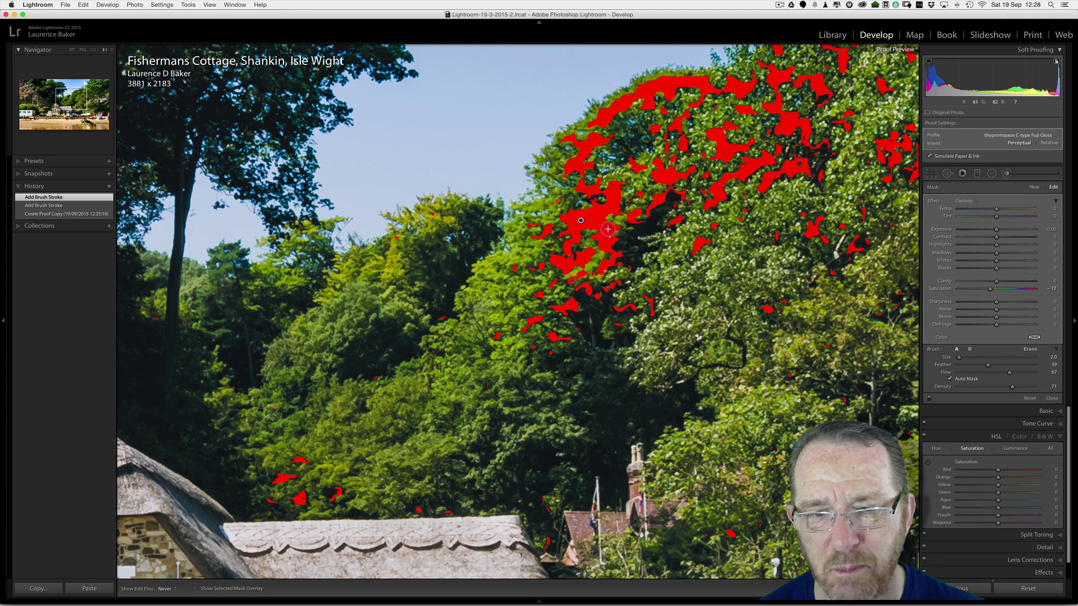
key(h)
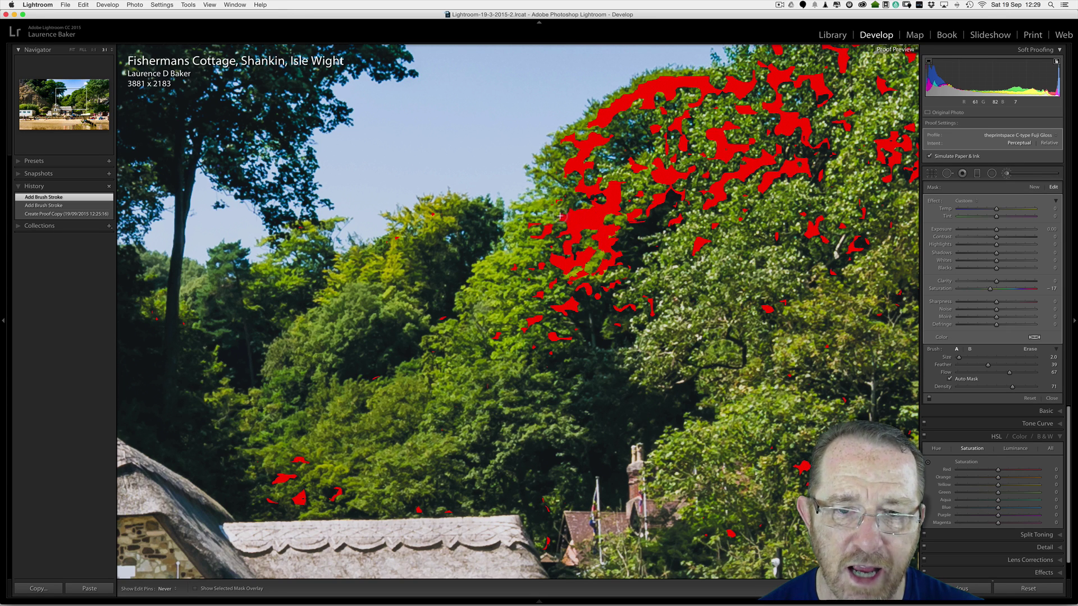
key(h)
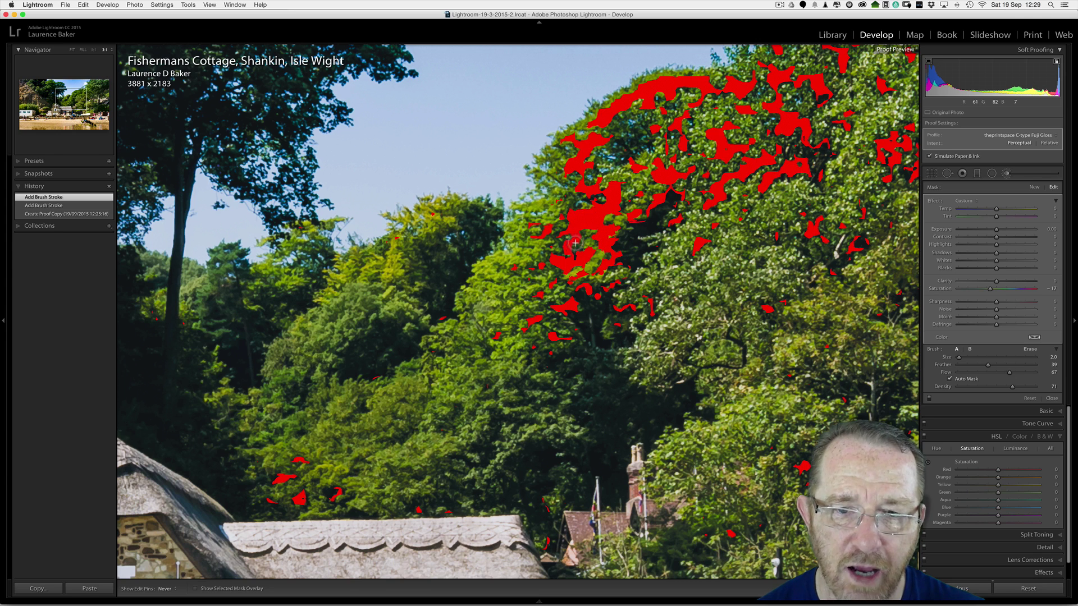
Step: Turn off Auto Mask, paint another stroke over the trees, and lower saturation to -34
click(949, 379)
key(h)
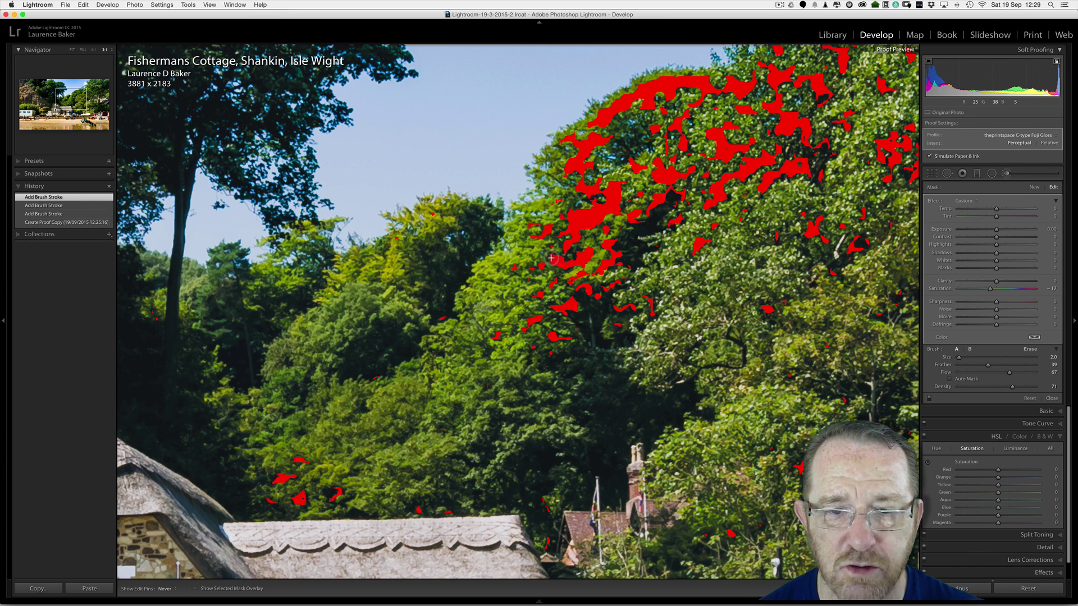
drag(580, 264, 587, 254)
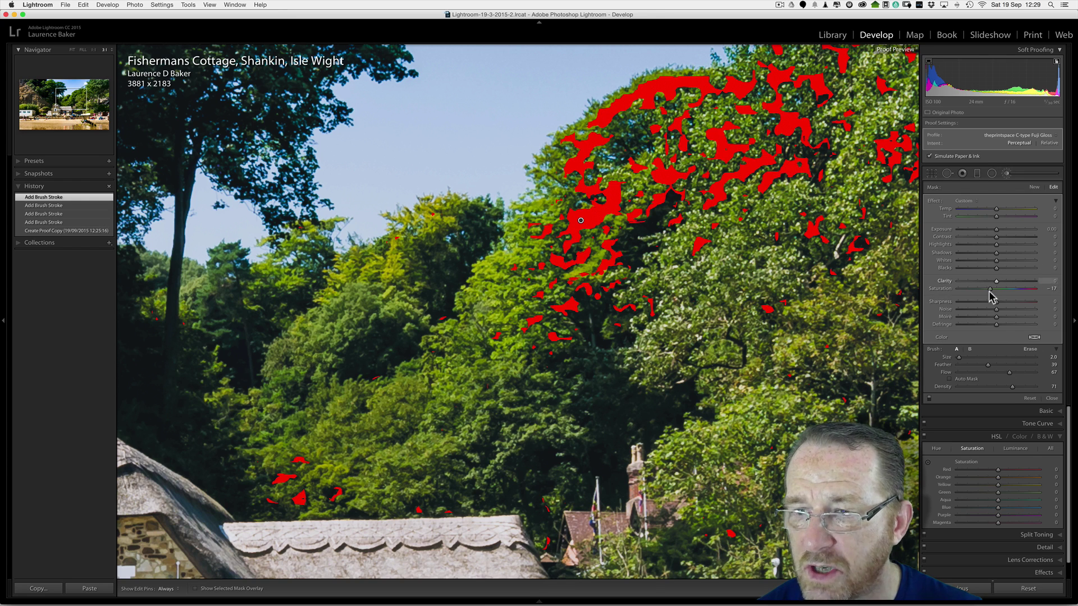
drag(993, 292, 981, 292)
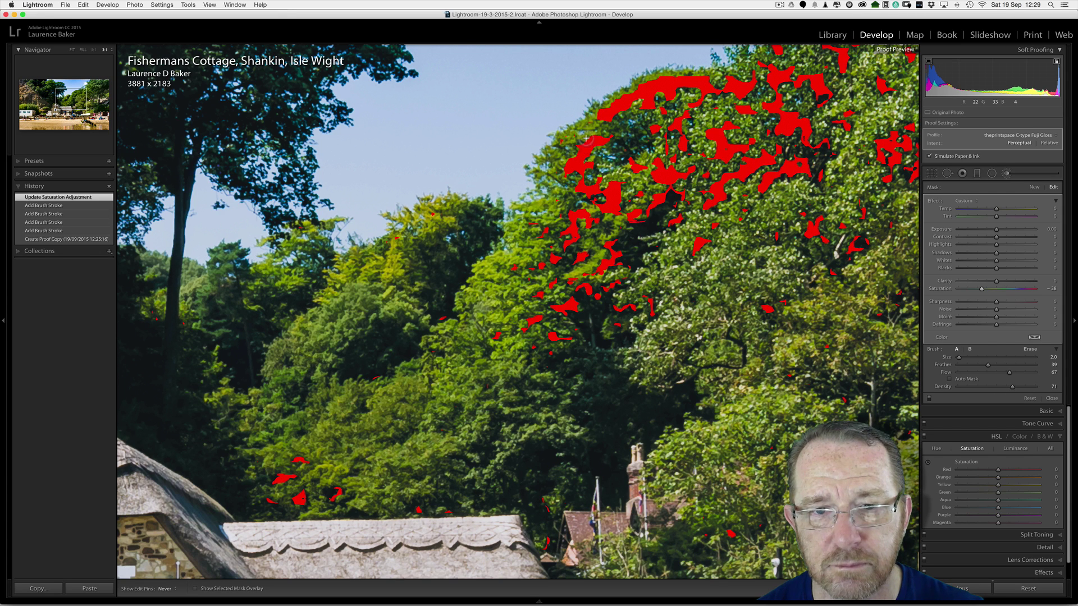
Step: Fit the whole photo in view and toggle the proof between Relative and Perceptual intents
key(h)
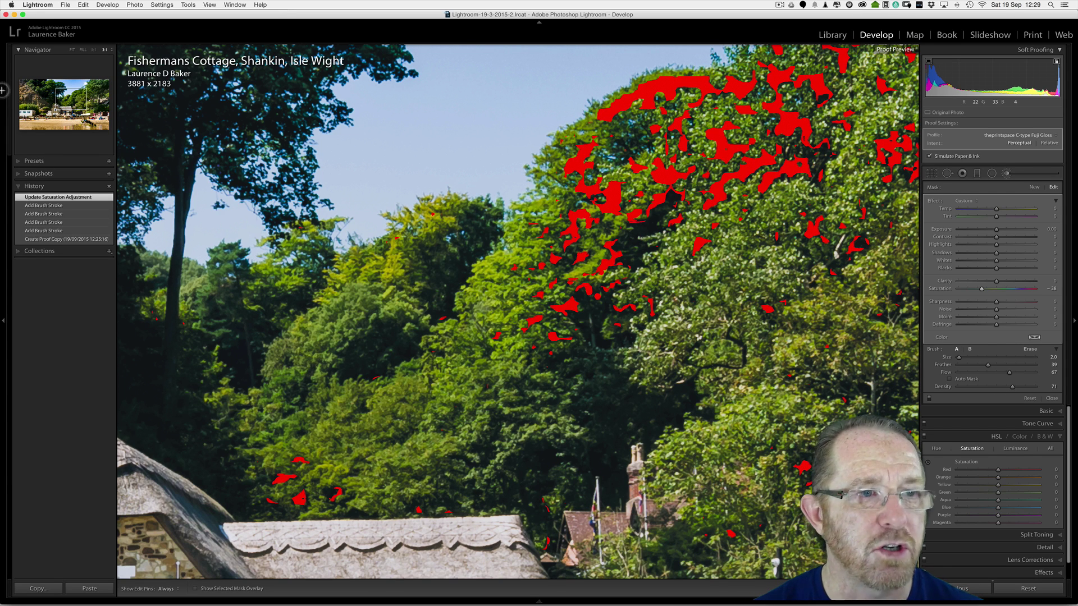
click(70, 50)
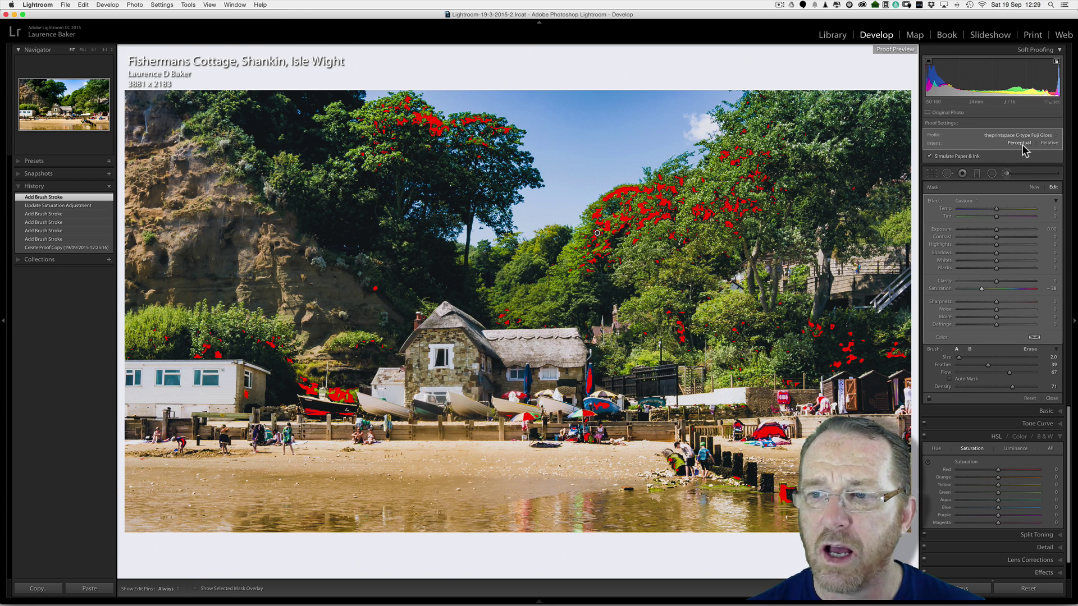
click(1047, 144)
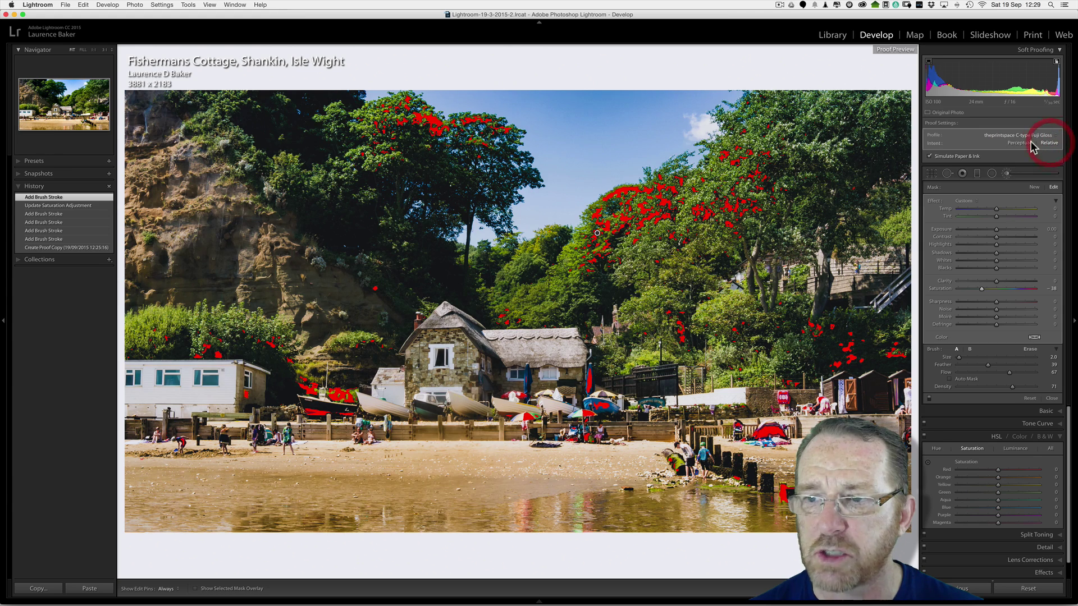
click(1045, 144)
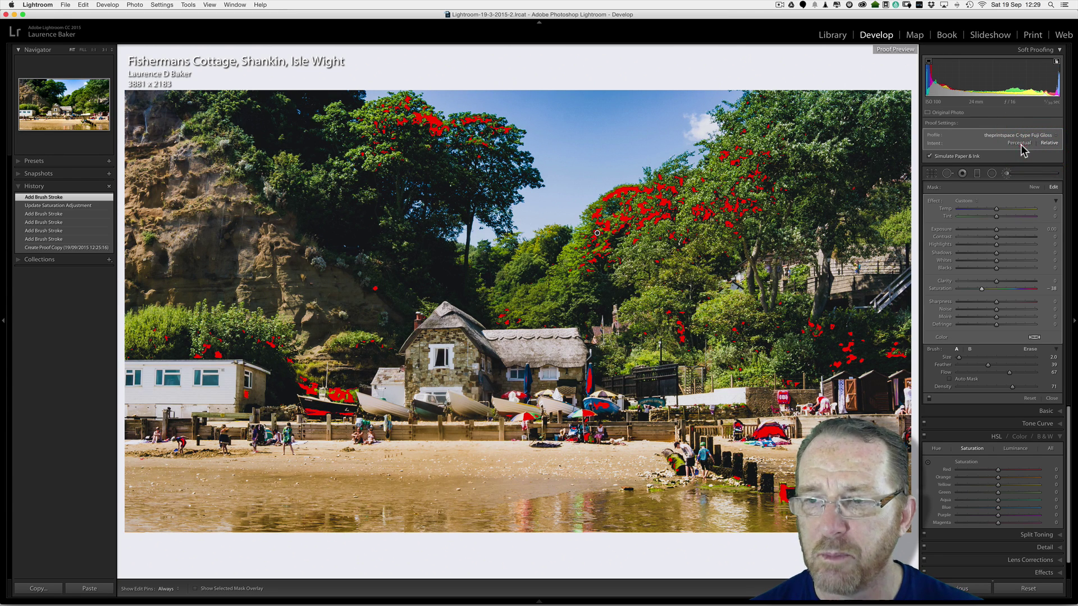
click(1045, 144)
click(1020, 143)
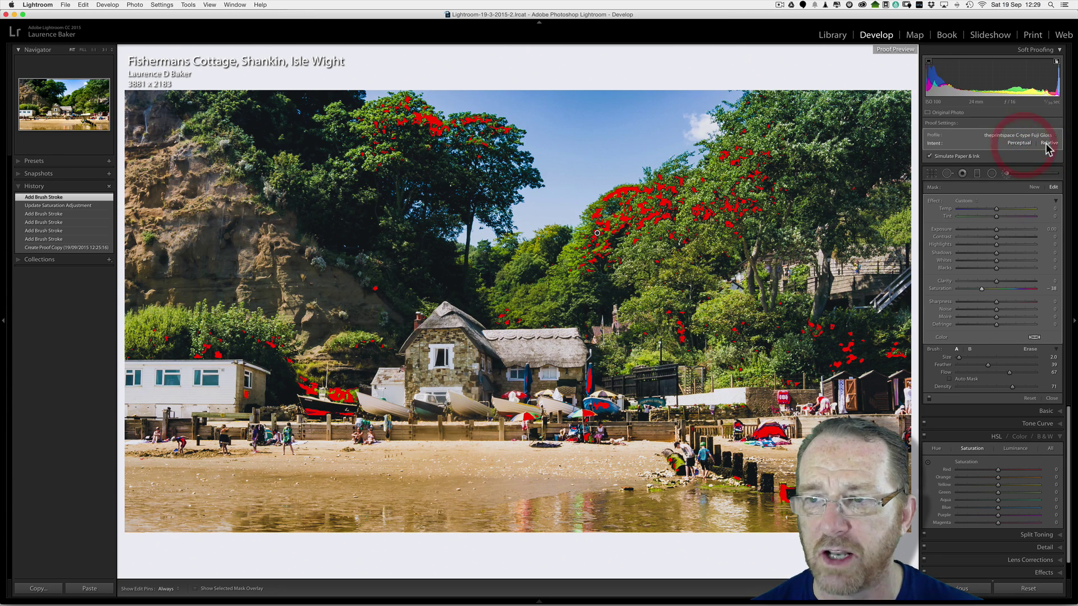
click(1046, 144)
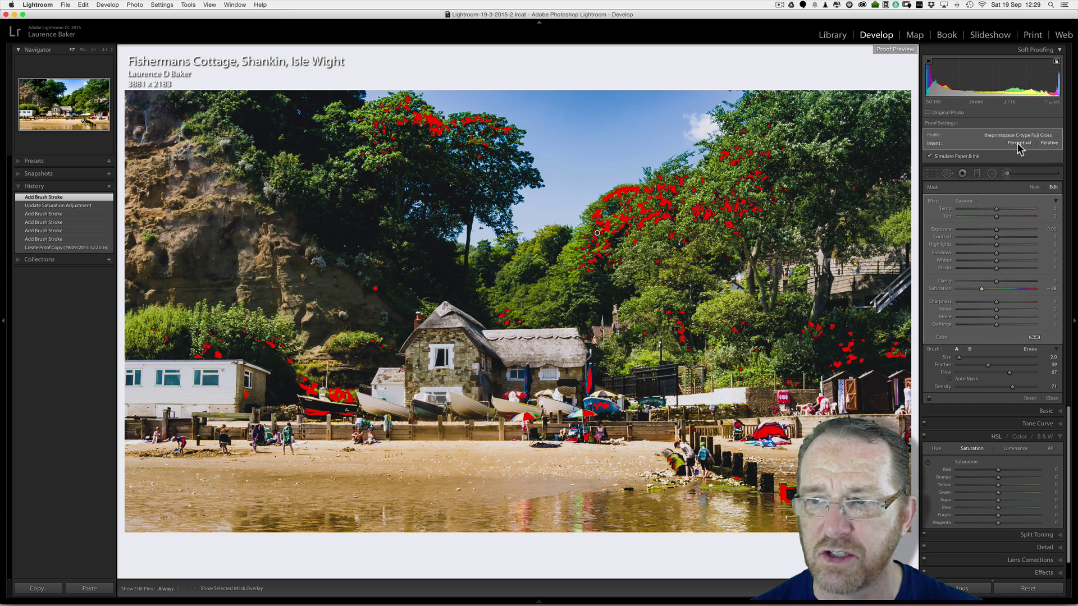
click(1021, 144)
click(1044, 144)
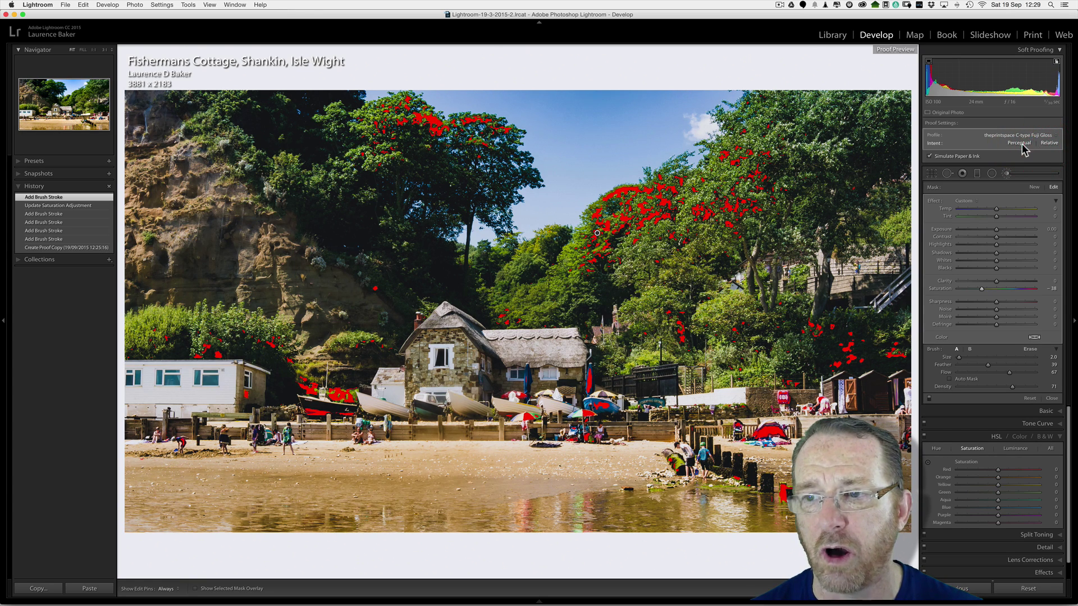
Step: Keep comparing Relative and Perceptual rendering intents, settling on Perceptual
click(1022, 143)
click(1046, 144)
click(1023, 144)
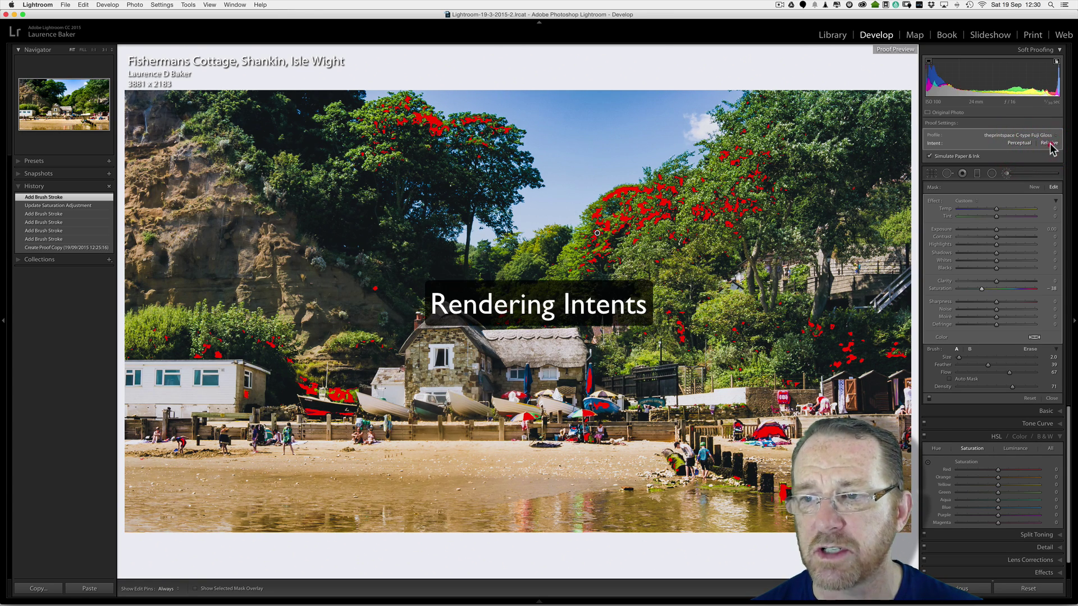
click(1046, 144)
click(1023, 144)
click(1047, 144)
click(1023, 143)
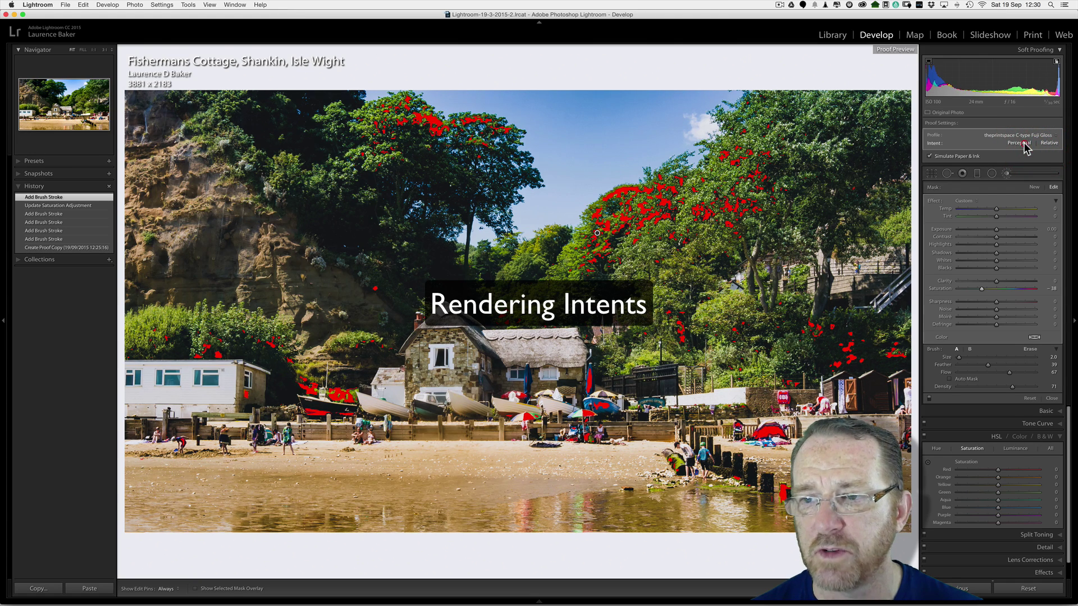
click(1048, 144)
click(1023, 143)
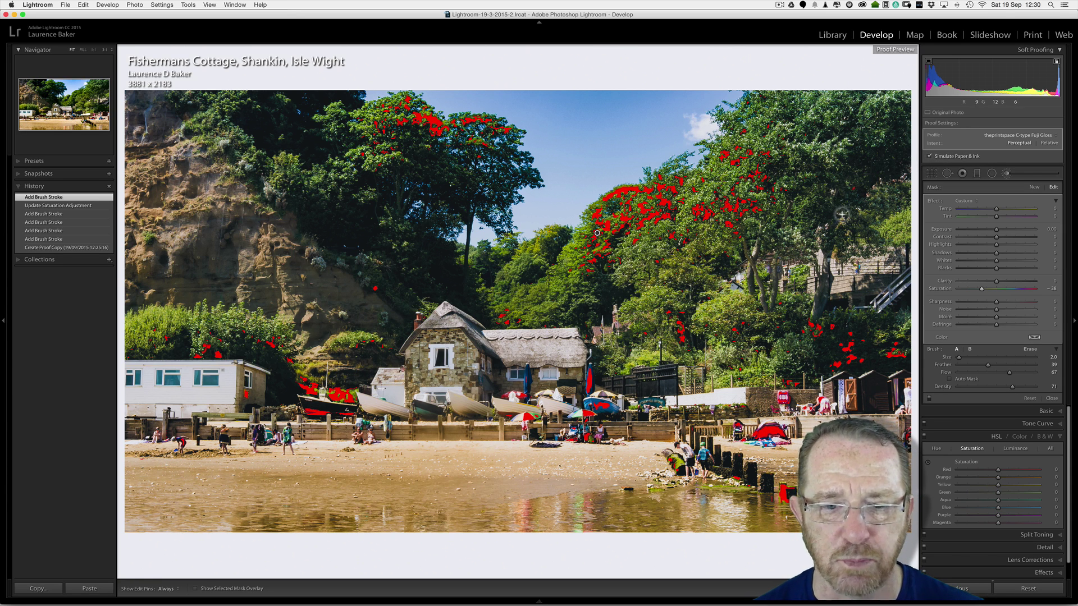
Step: Hide the out-of-gamut warning and switch to Chrome to view the Spyder5 calibration page
key(o)
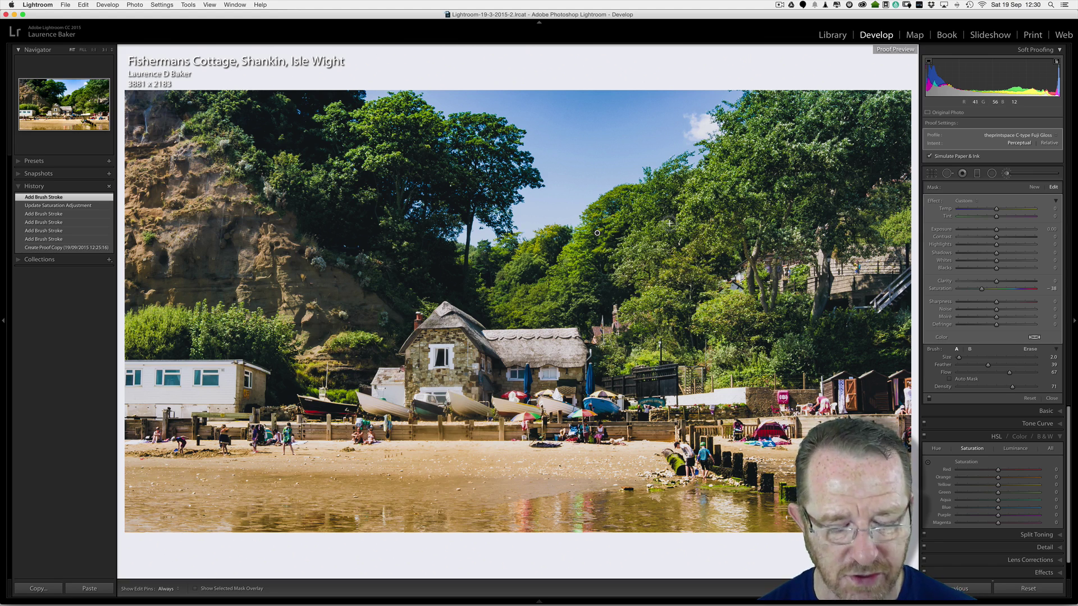
key(super+Tab)
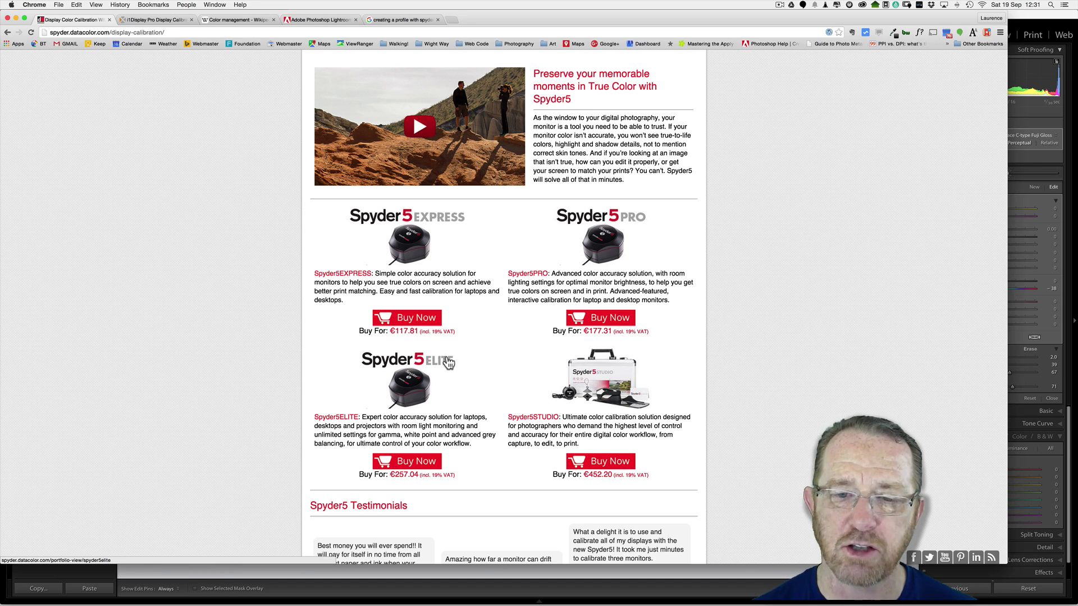
key(super+Tab)
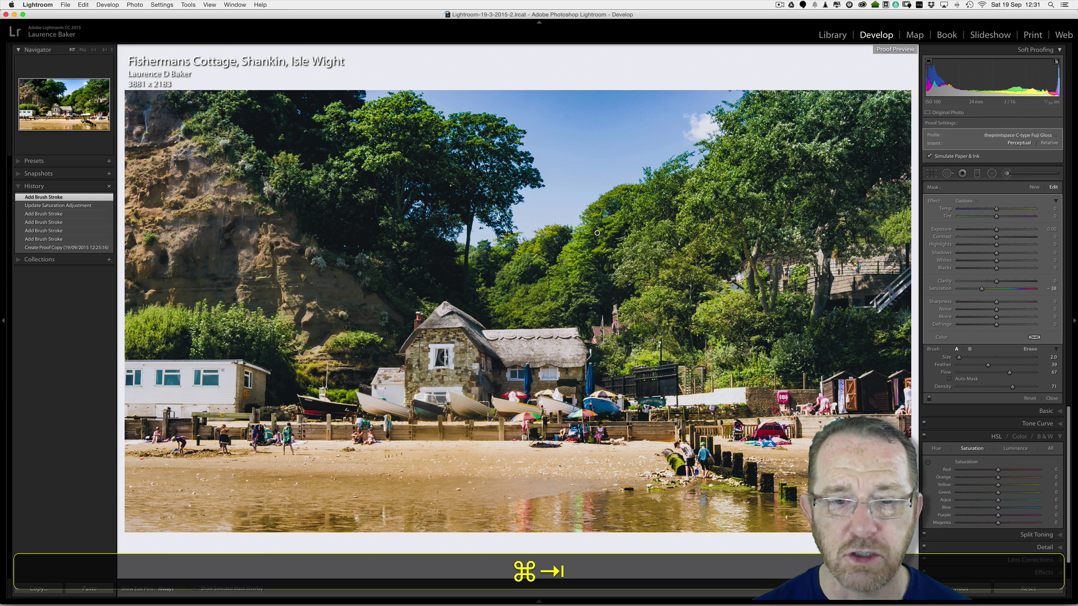